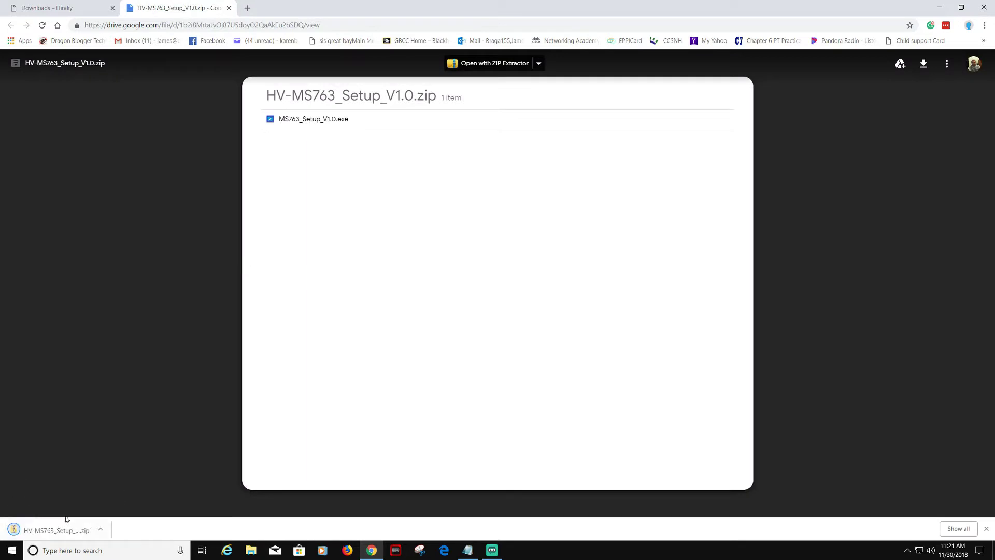
# Step: Open the downloaded HV-MS763_Setup_V1.0.zip and extract it to the default HV-MS763_Setup_V1.0 folder in Downloads
pyautogui.click(49, 529)
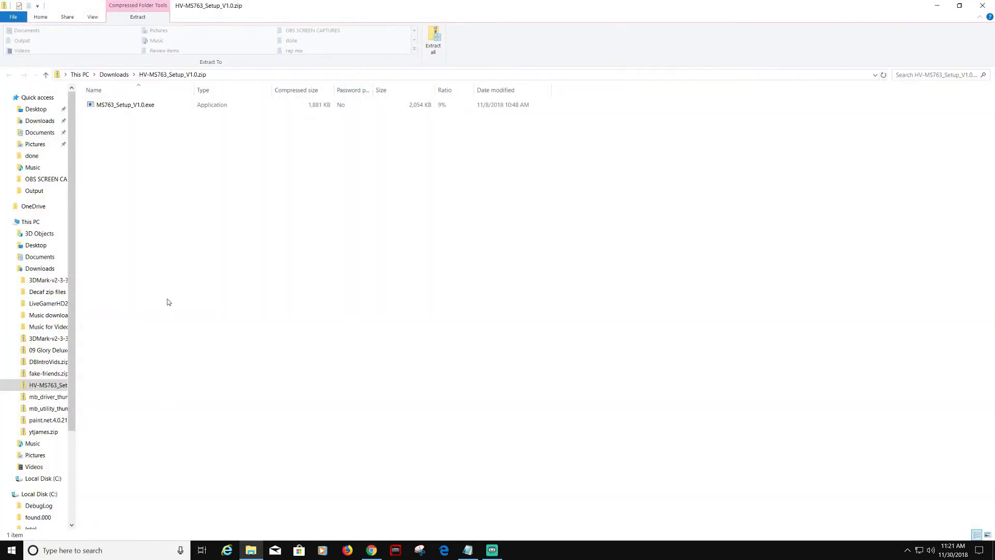
pyautogui.rightClick(45, 386)
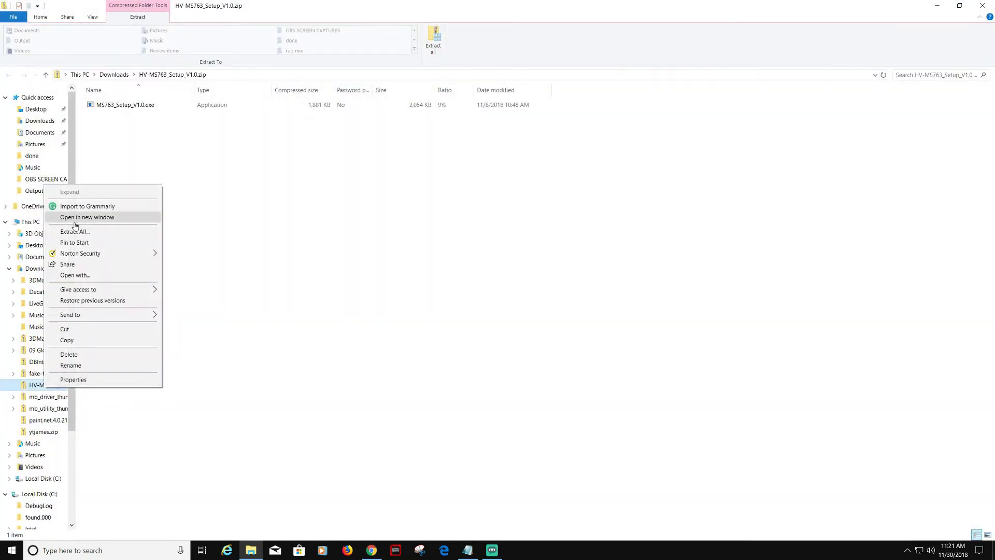
pyautogui.click(75, 231)
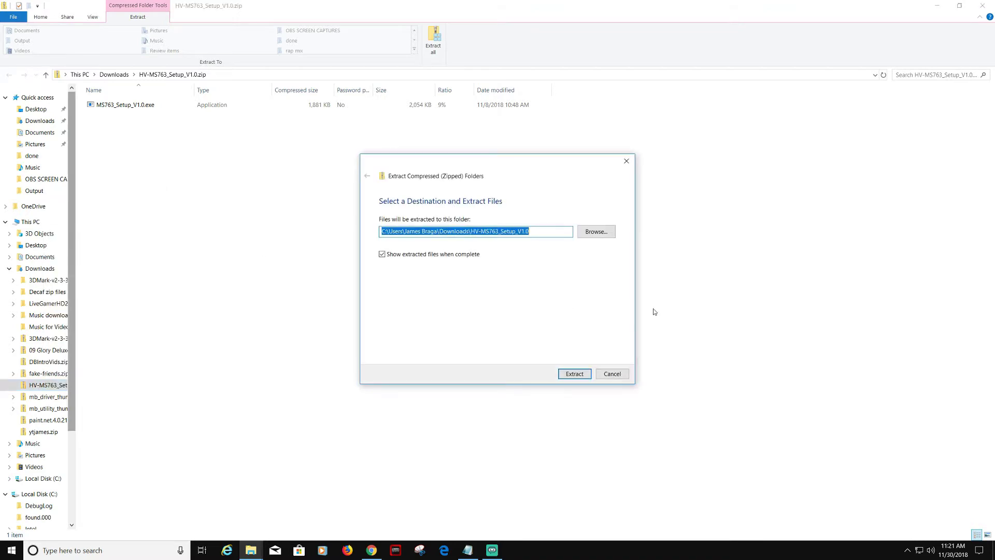
pyautogui.click(576, 374)
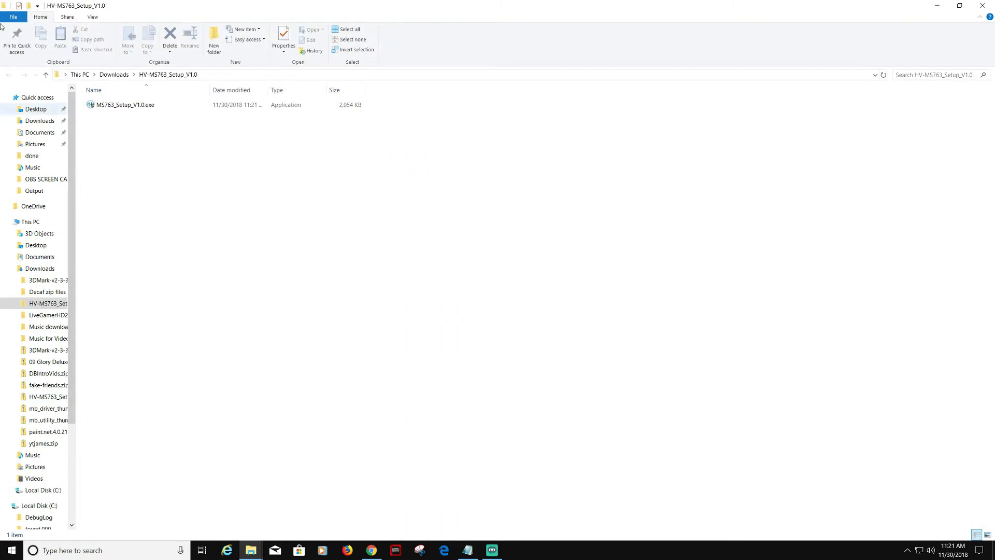
# Step: Run MS763_Setup_V1.0.exe, bypassing the SmartScreen block and allowing it to make changes to the device
pyautogui.doubleClick(131, 106)
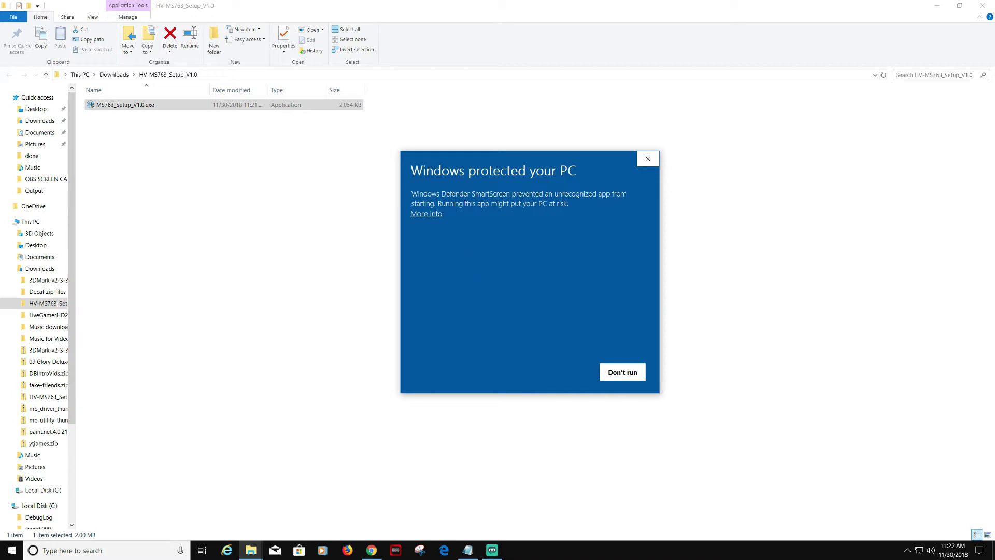
pyautogui.click(432, 214)
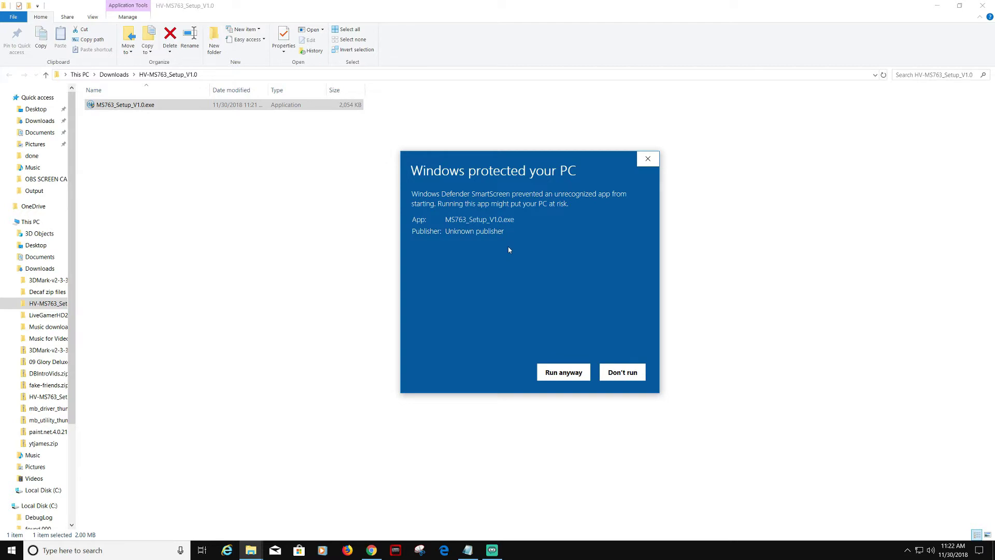
pyautogui.click(559, 374)
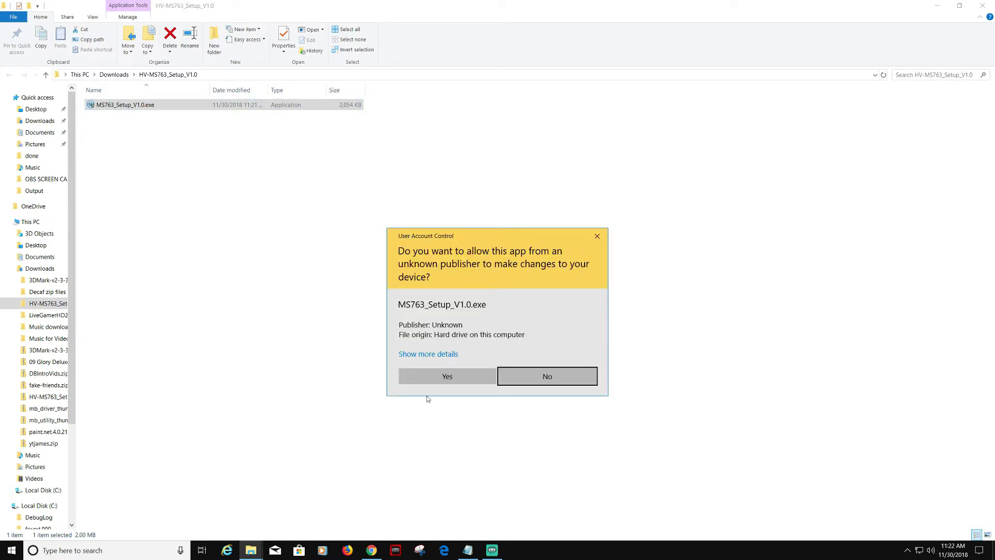
pyautogui.click(449, 377)
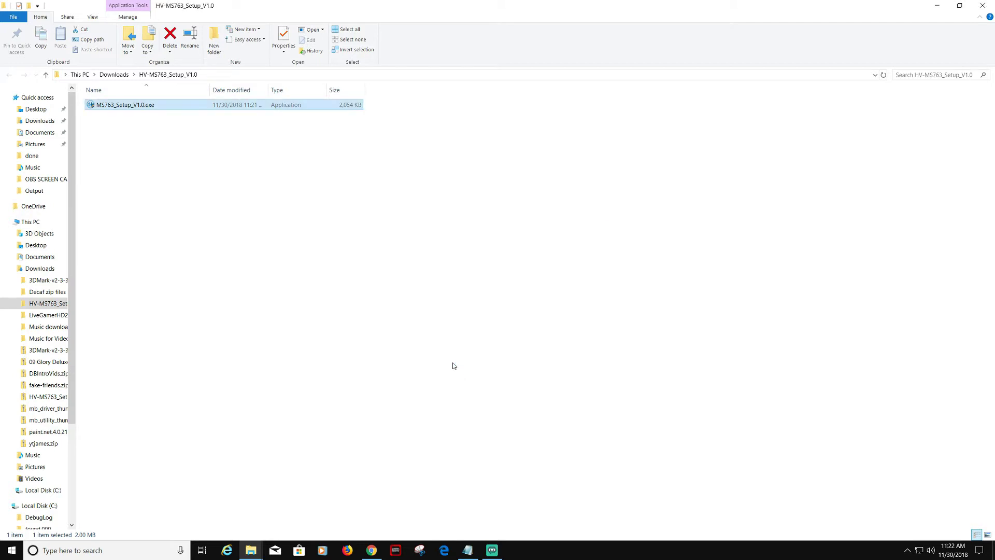
# Step: Close the extracted folder window, the zip archive window and the browser
pyautogui.click(981, 4)
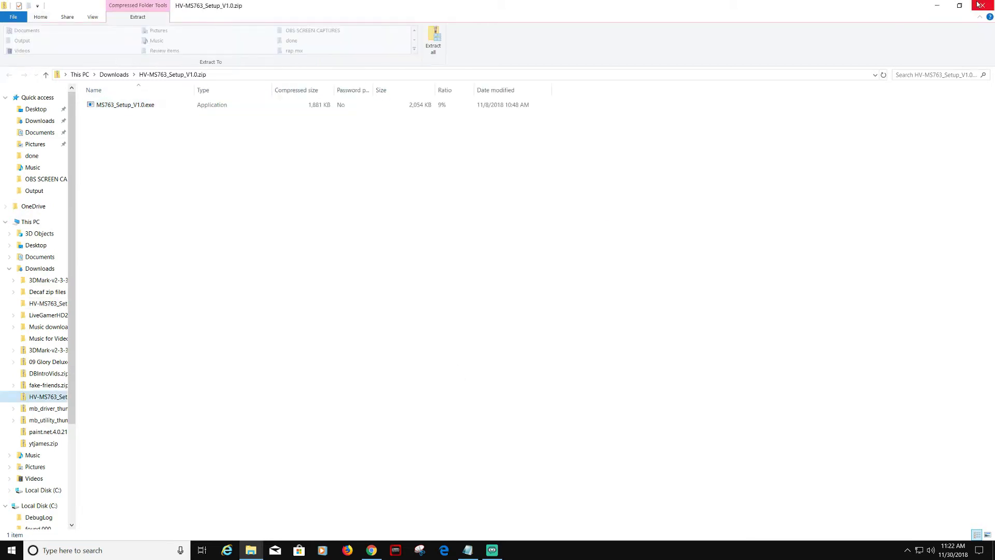
pyautogui.click(981, 5)
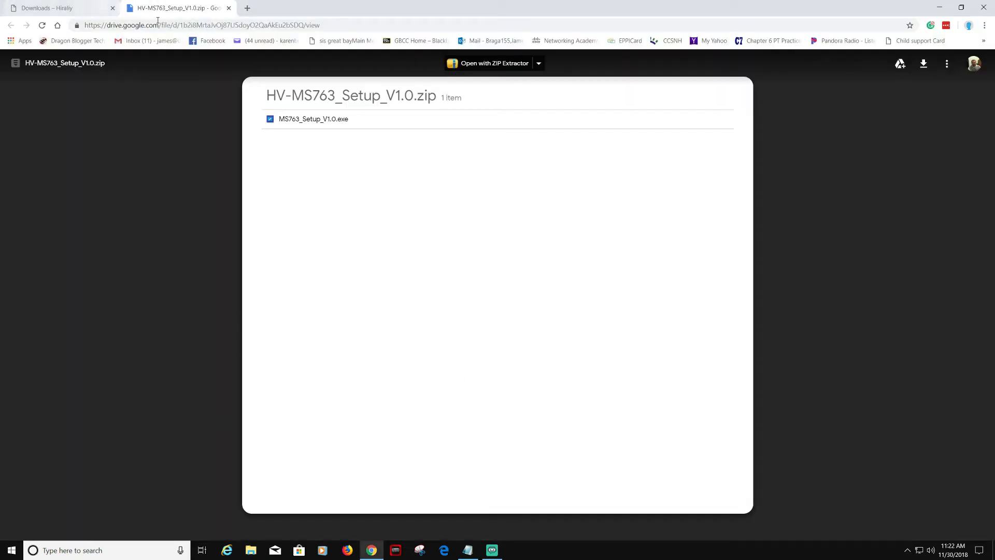
pyautogui.click(983, 7)
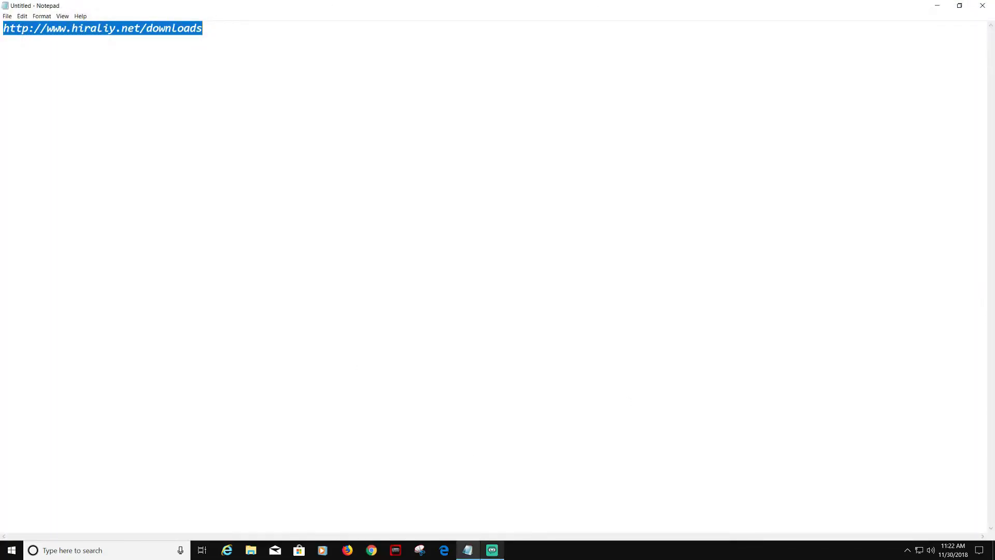
# Step: Install the HV-MS763 Gaming Mouse software with the default destination and Start Menu folder, and launch it when setup finishes
pyautogui.moveTo(482, 556)
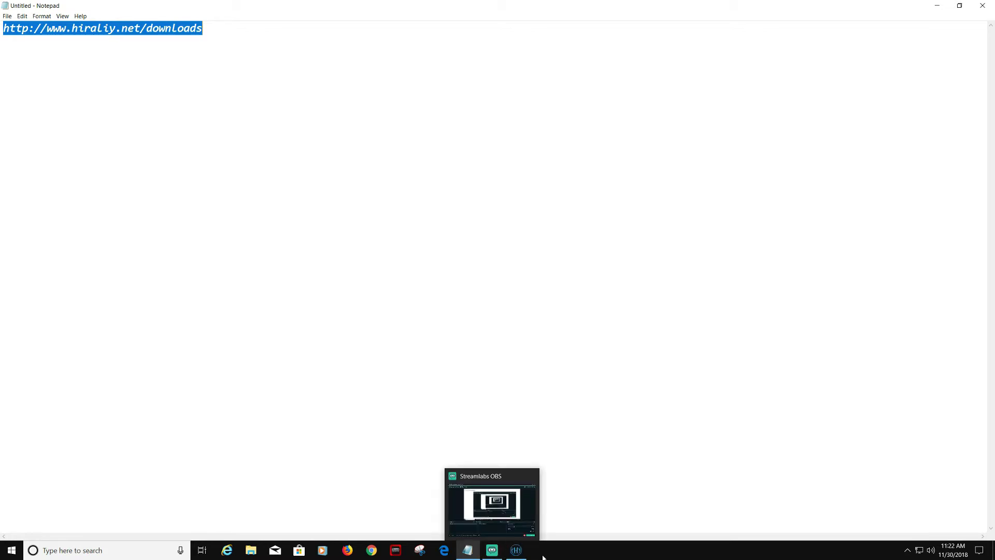
pyautogui.click(516, 550)
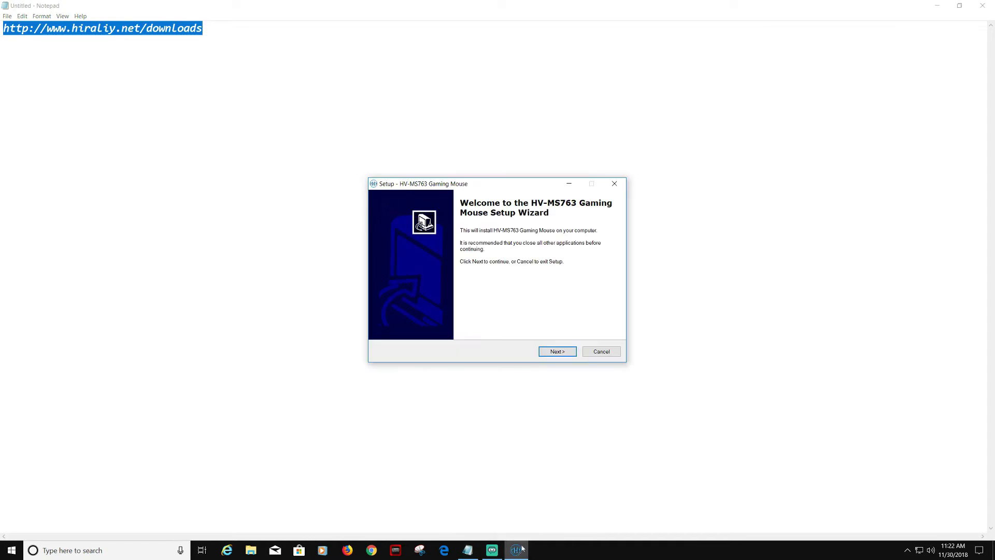
pyautogui.click(555, 352)
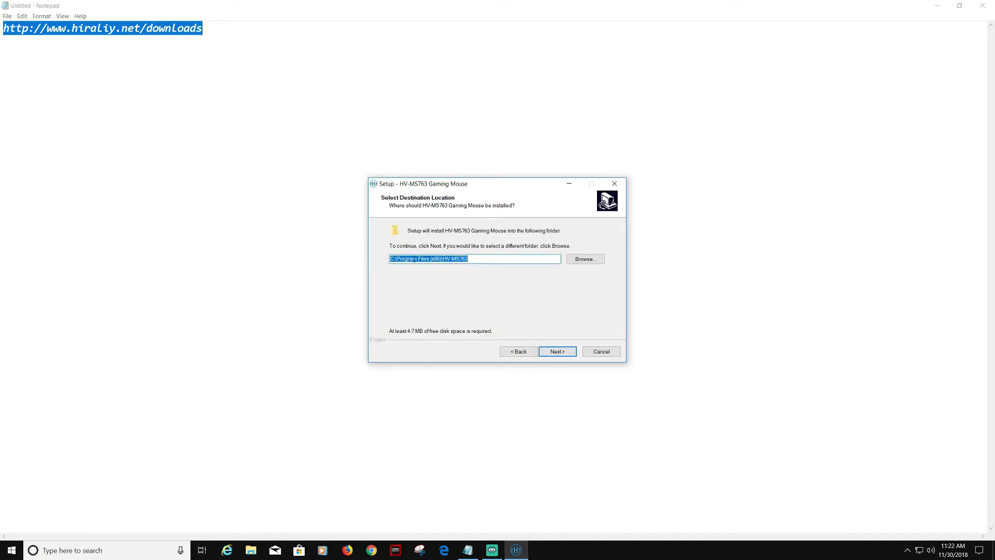
pyautogui.click(561, 352)
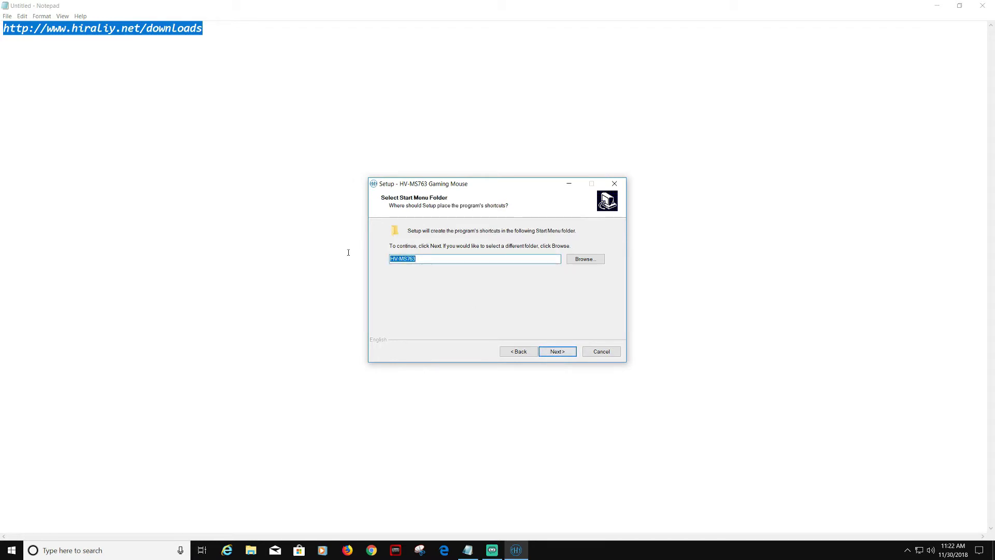
pyautogui.click(558, 352)
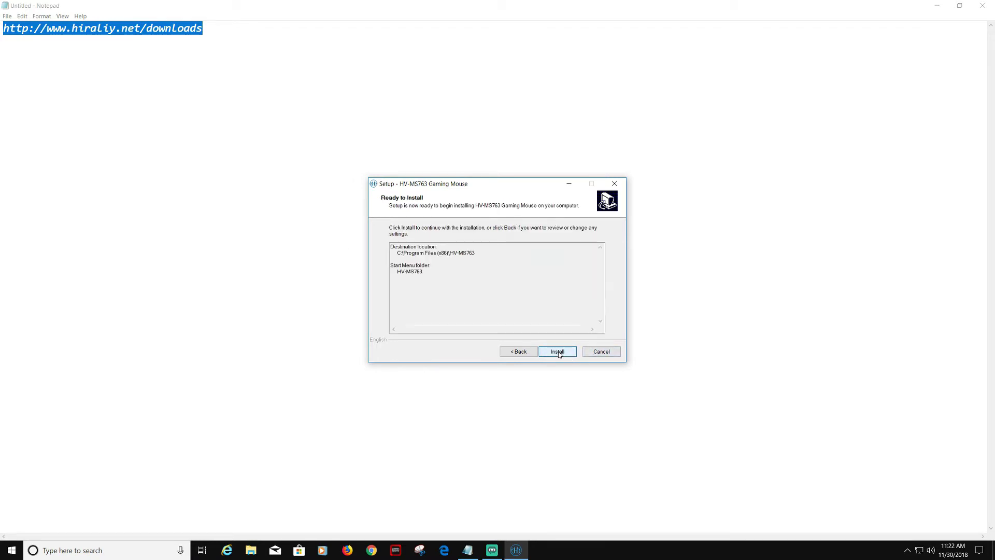
pyautogui.click(558, 353)
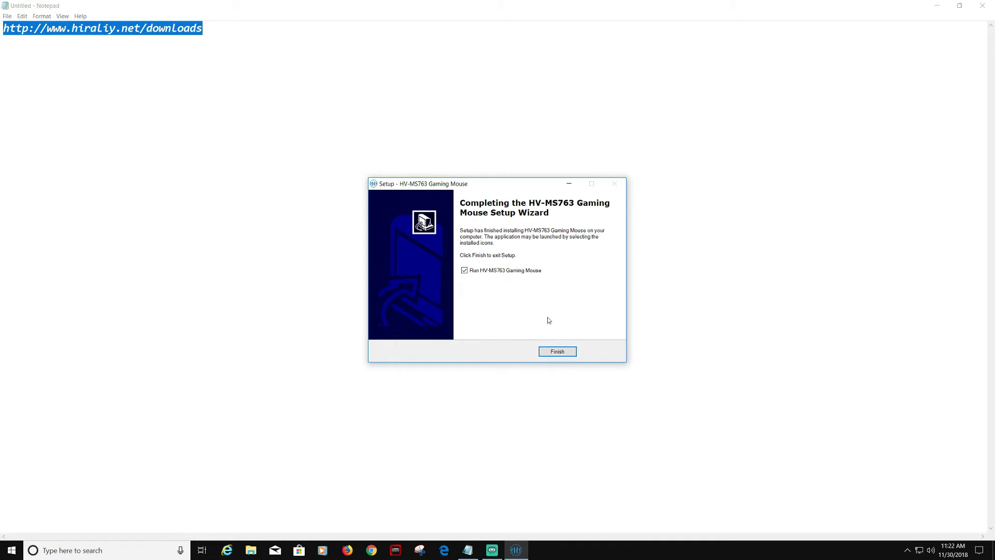
pyautogui.click(552, 352)
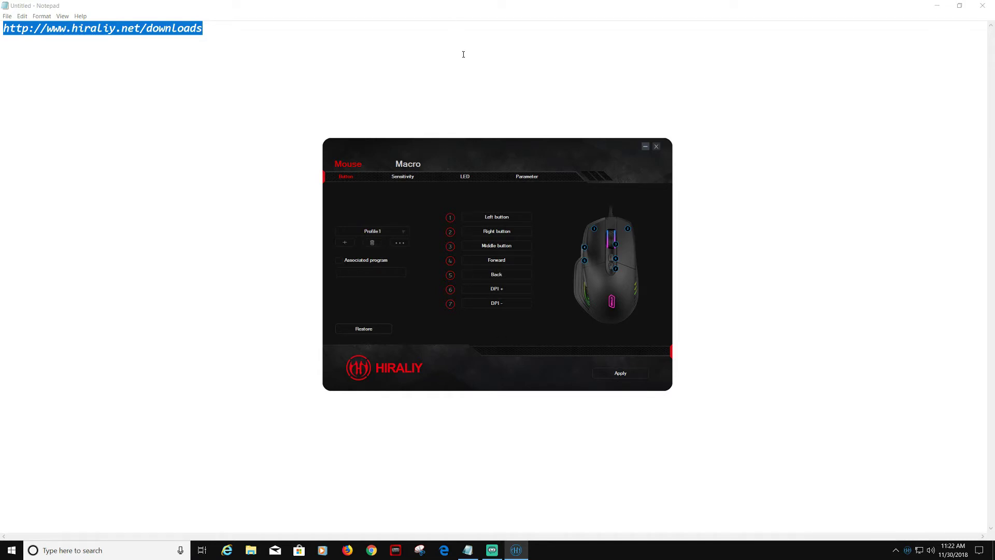
# Step: Examine the functions that can be assigned to mouse buttons 1 and 6 without changing either assignment
pyautogui.click(500, 219)
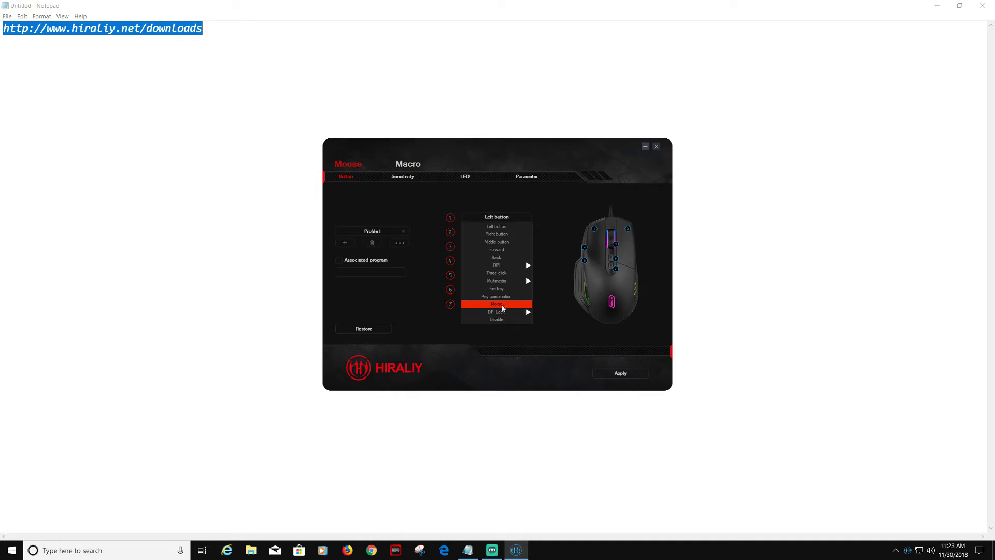
pyautogui.click(451, 333)
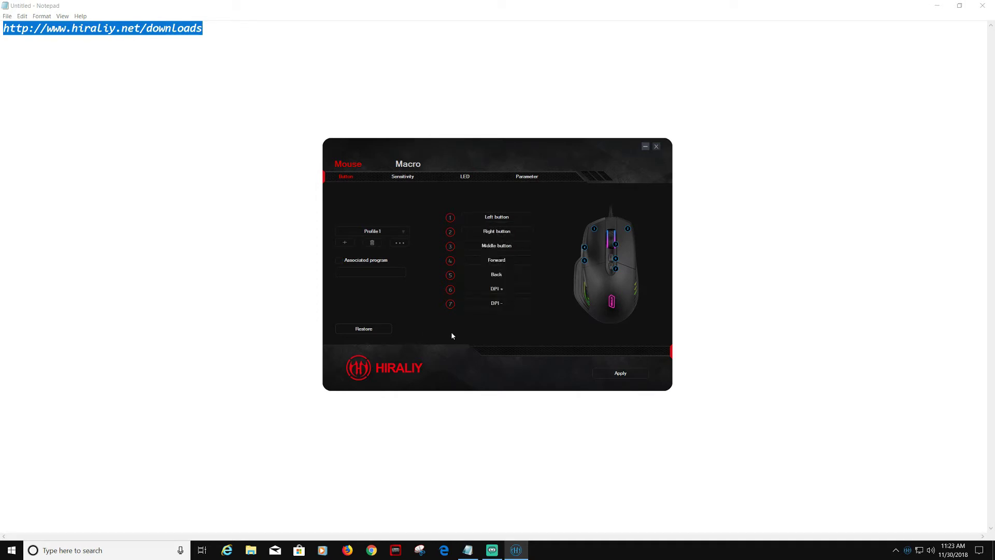
pyautogui.click(507, 293)
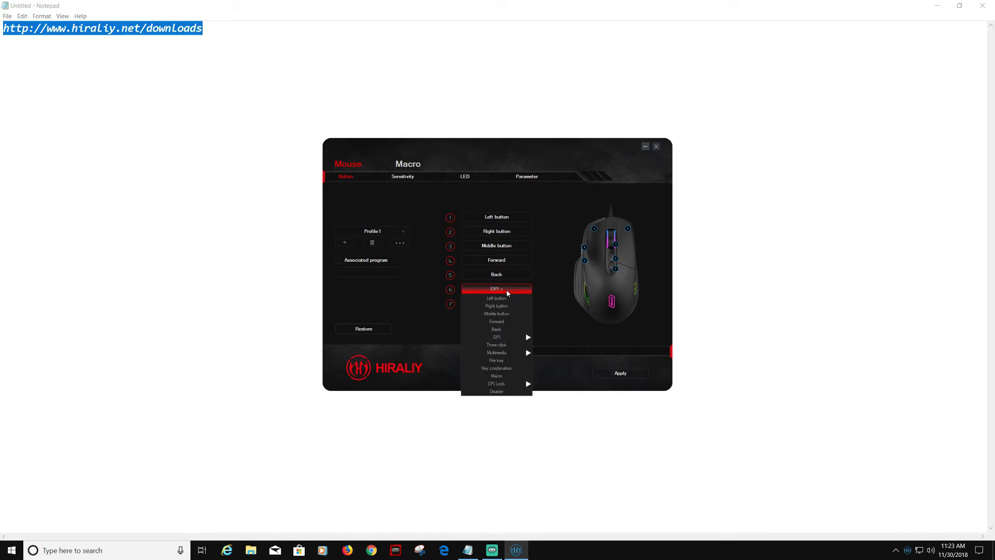
pyautogui.click(423, 336)
# Step: Show the mouse's DPI sensitivity levels and try the Close DPI Indicator option, leaving it off
pyautogui.click(403, 177)
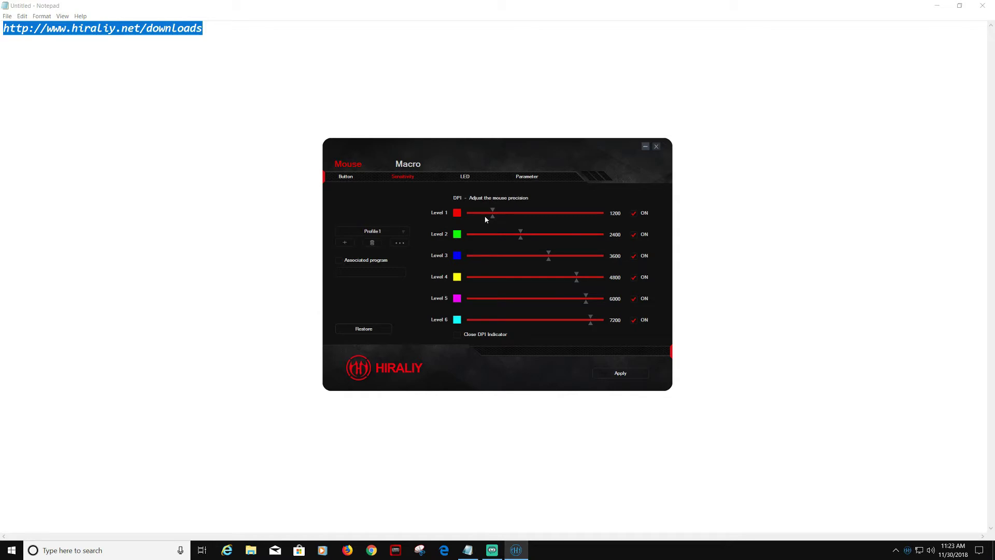
pyautogui.click(457, 334)
pyautogui.click(456, 336)
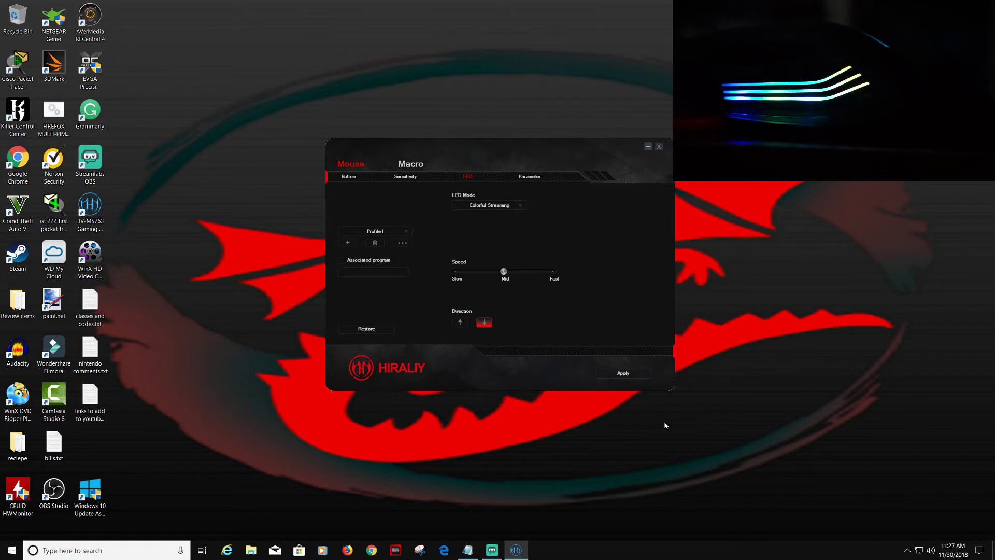
# Step: Create a new mouse profile named killerj
pyautogui.click(407, 229)
pyautogui.click(361, 246)
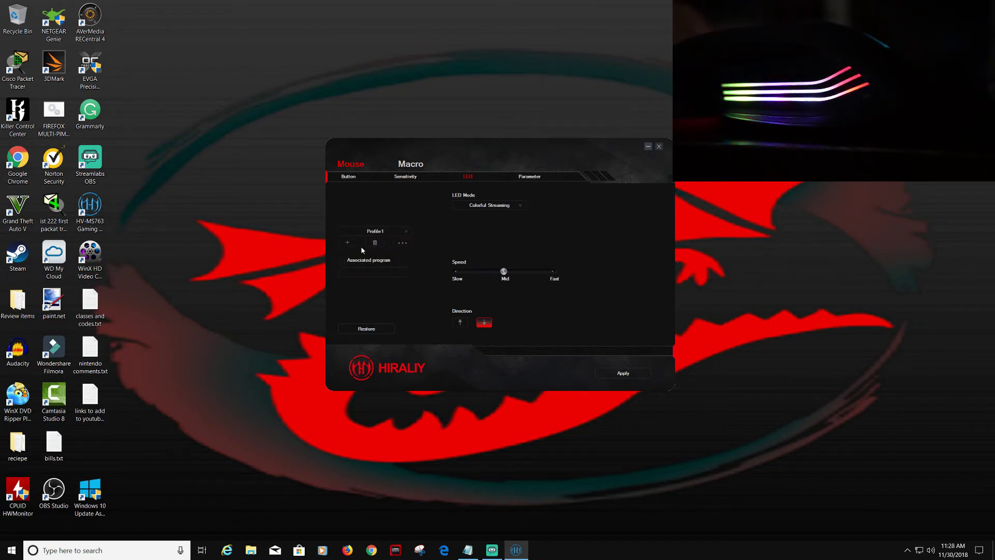
pyautogui.click(359, 246)
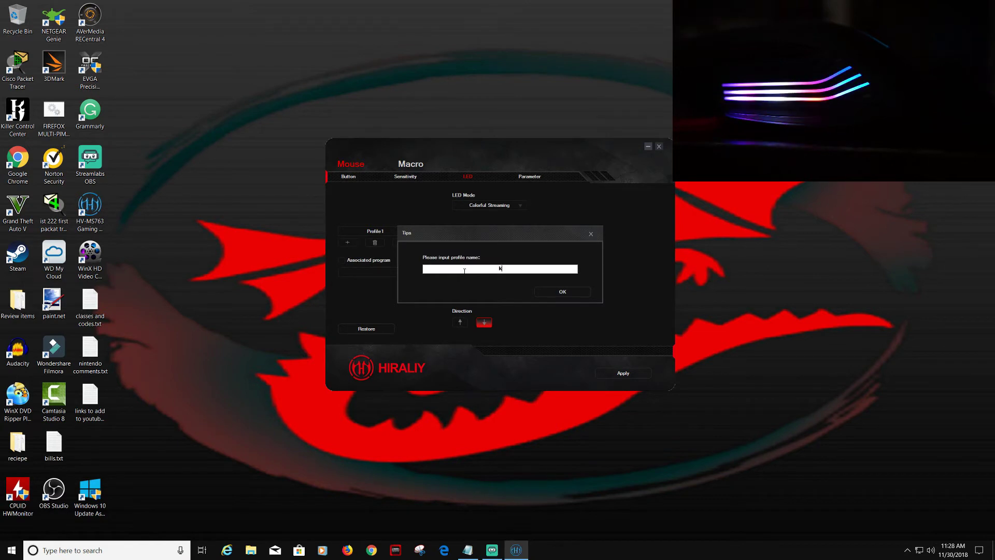
pyautogui.write('killerj')
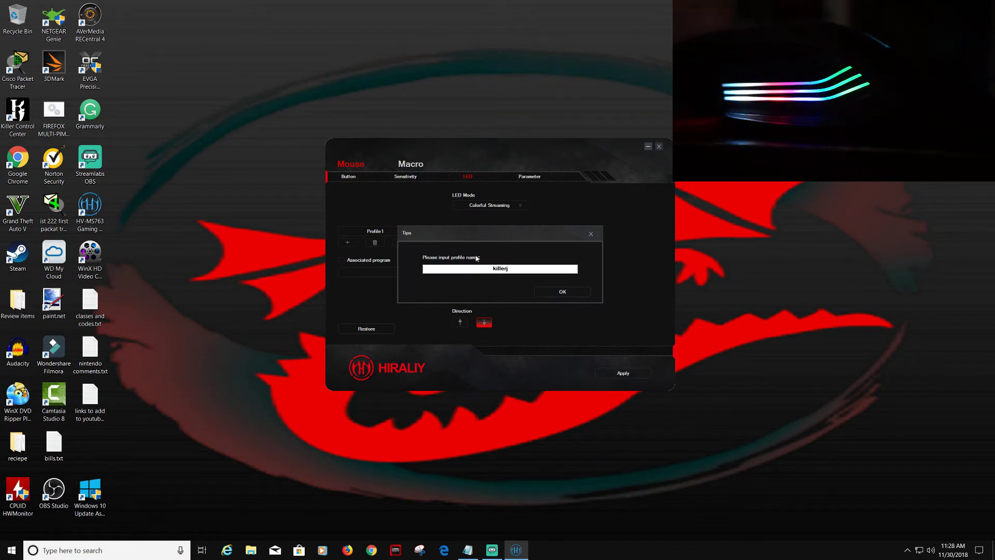
pyautogui.click(552, 292)
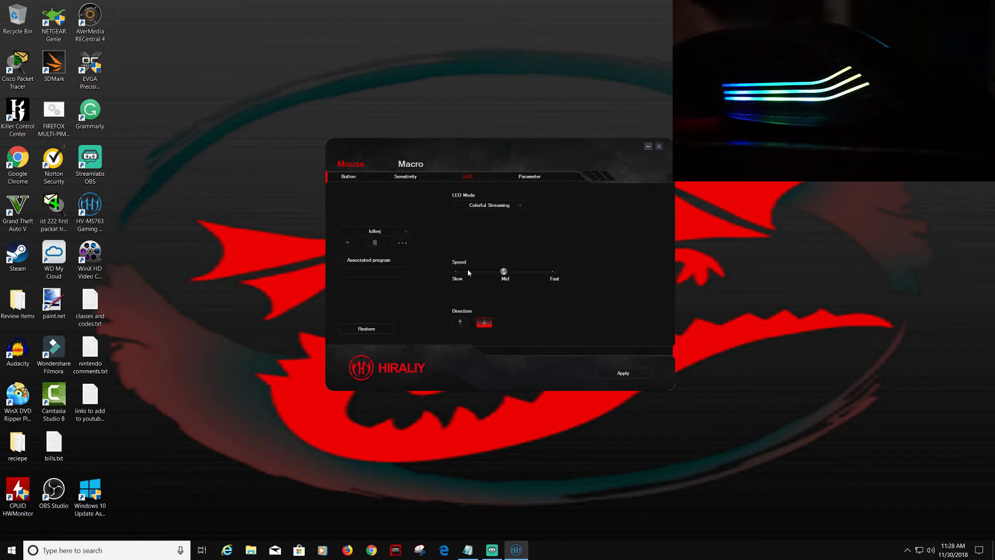
# Step: Set the LED mode to Steady with the brightness at 55% and apply it to the mouse
pyautogui.click(506, 206)
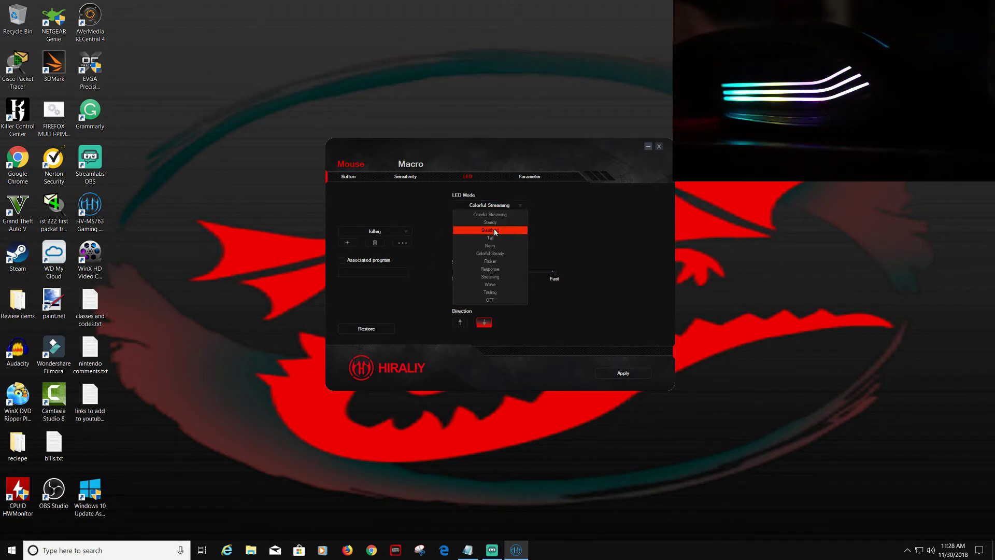
pyautogui.click(495, 224)
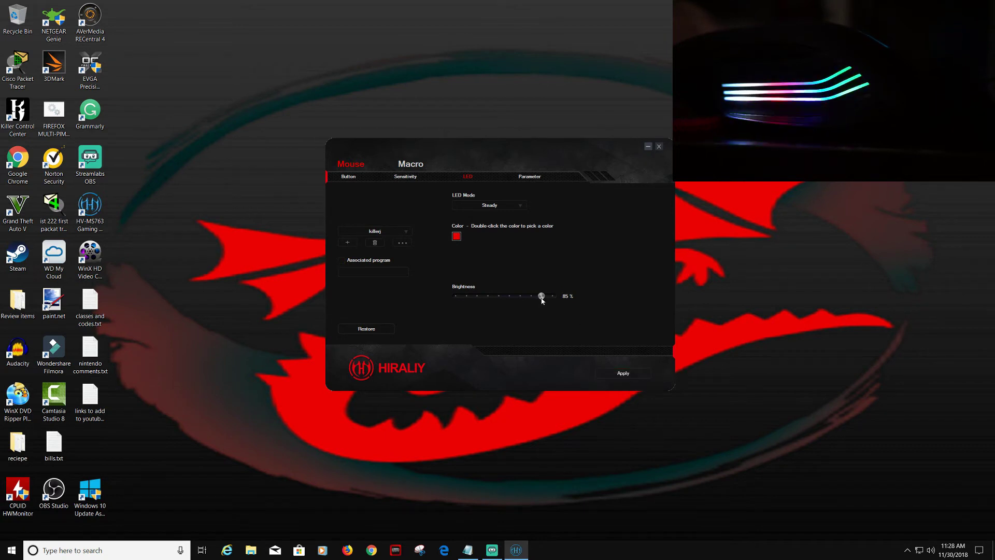
pyautogui.moveTo(542, 300); pyautogui.dragTo(510, 301)
pyautogui.click(623, 372)
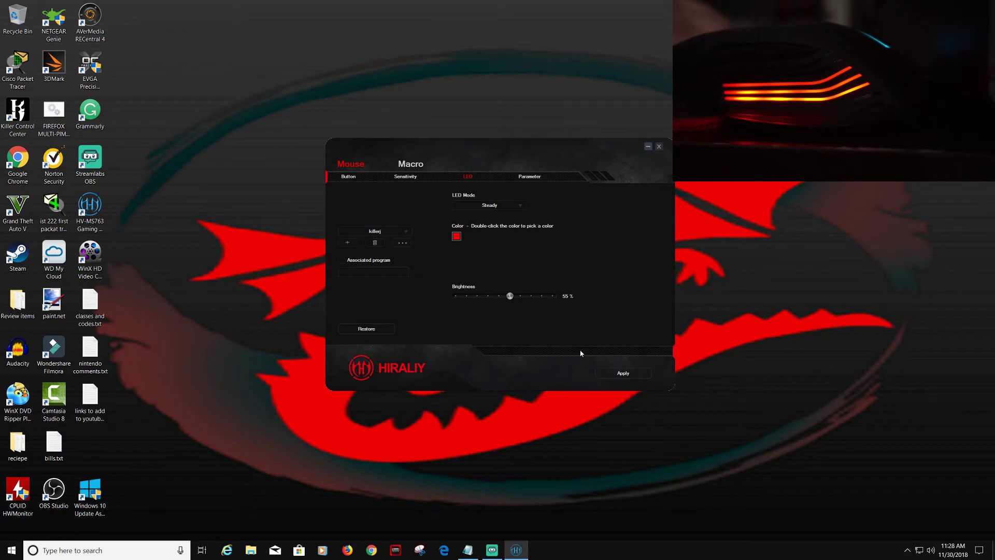
# Step: Set the LED mode to Colorful Streaming with the upward direction and apply it to the mouse
pyautogui.click(520, 206)
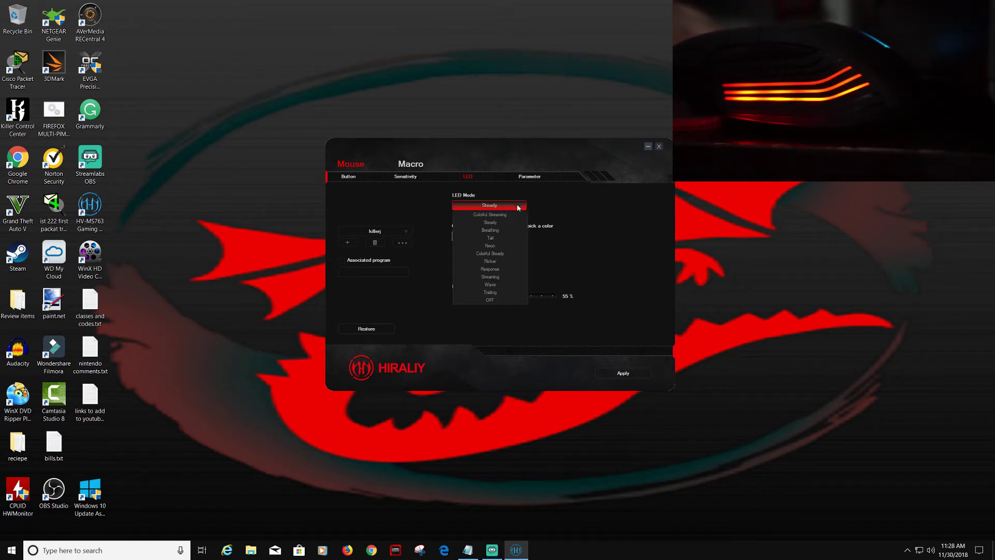
pyautogui.click(506, 215)
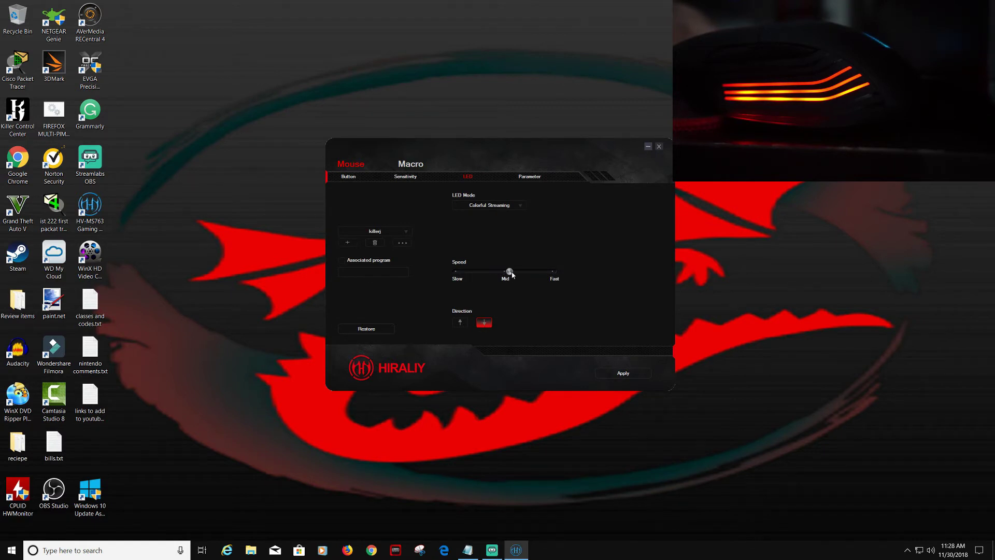
pyautogui.click(463, 324)
pyautogui.click(620, 373)
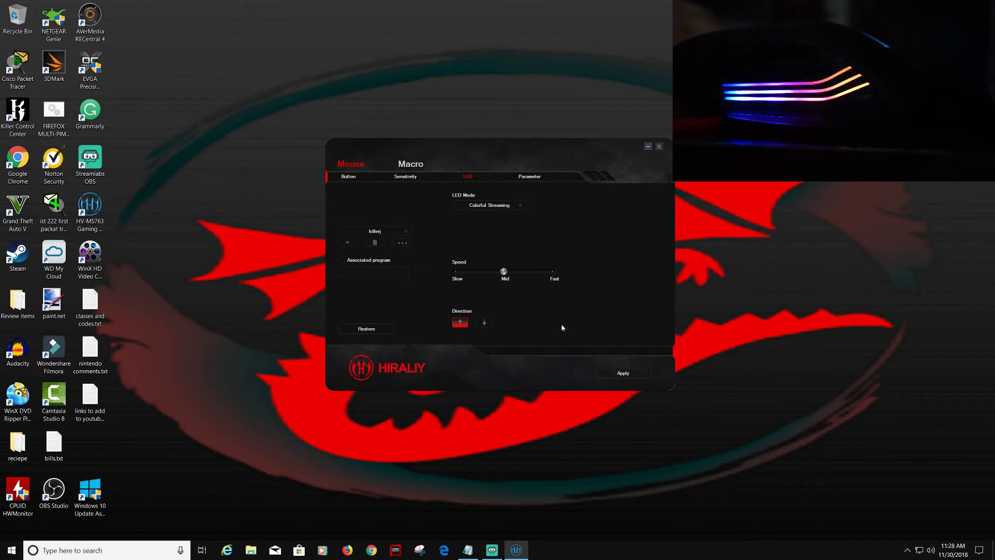
# Step: Set the LED mode to Breathing, raise its speed to Fast and apply it to the mouse
pyautogui.click(490, 205)
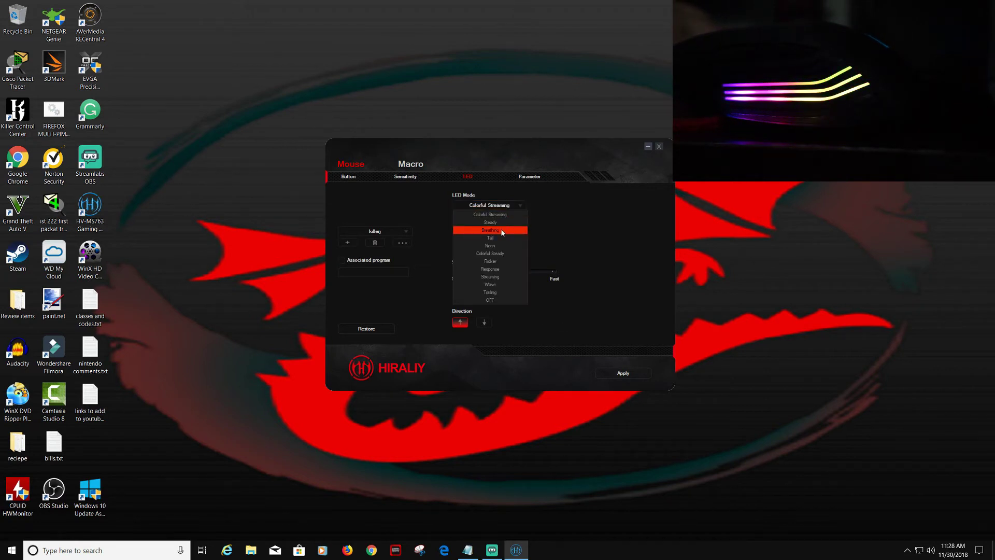
pyautogui.click(502, 233)
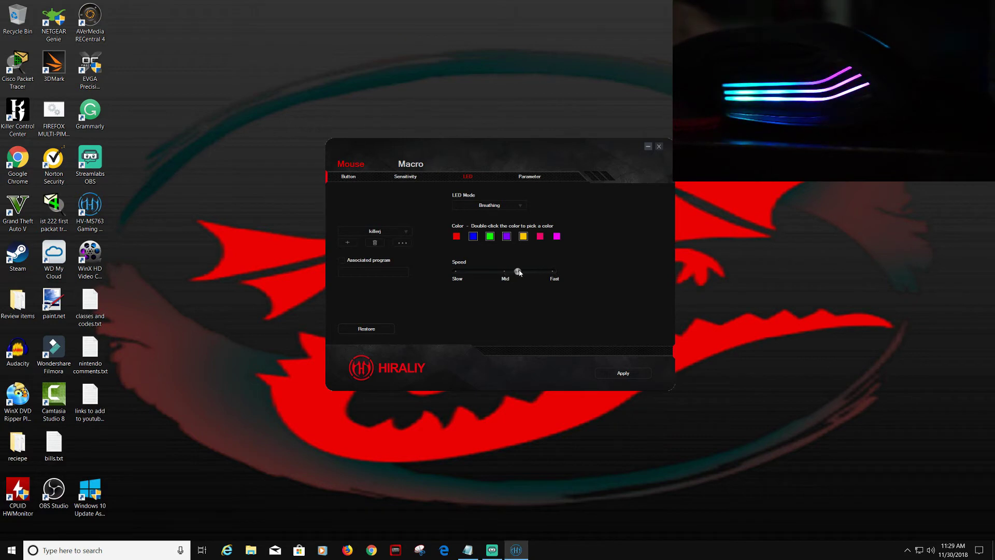
pyautogui.click(618, 371)
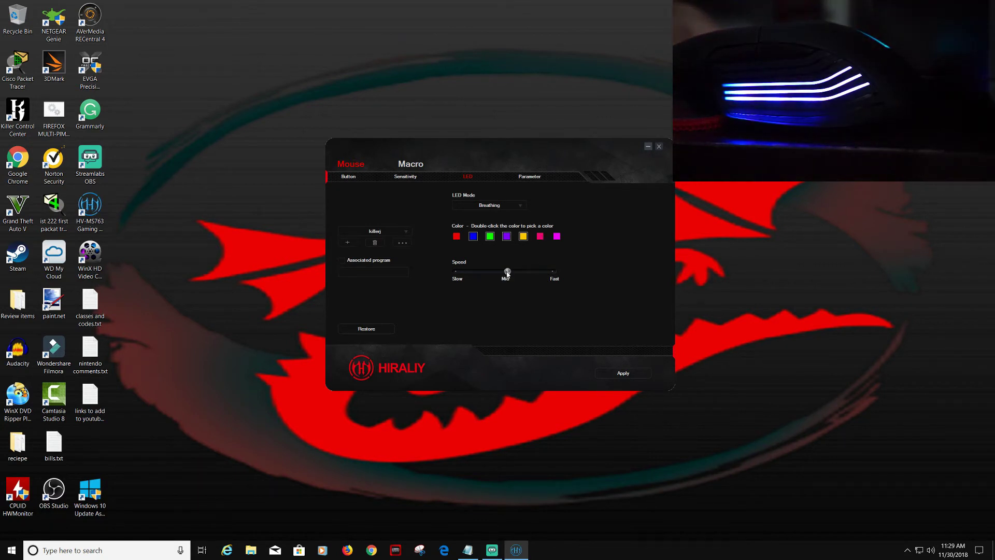
pyautogui.moveTo(504, 271); pyautogui.dragTo(554, 272)
pyautogui.click(624, 372)
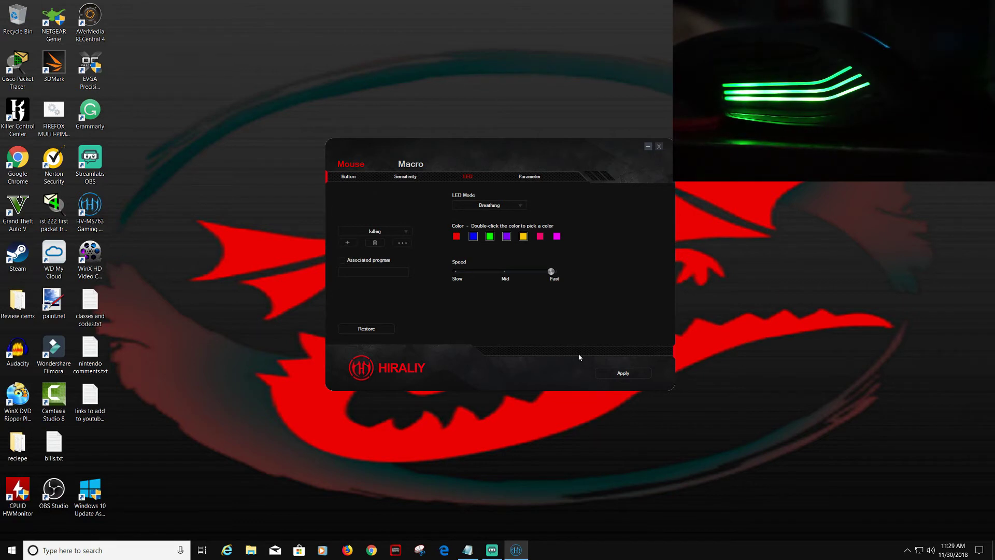
# Step: Set the LED mode to Tail with the speed at Fast and apply it to the mouse
pyautogui.click(514, 206)
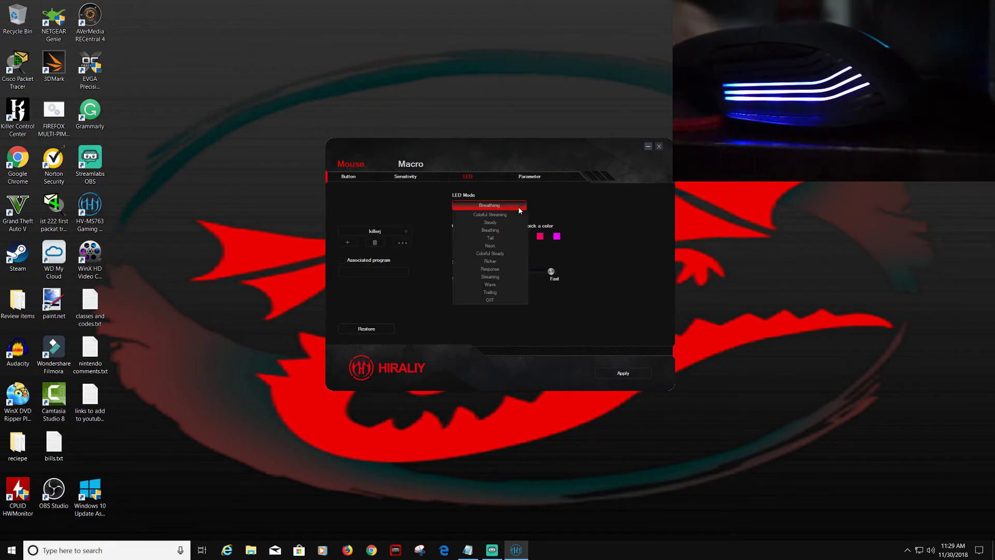
pyautogui.click(495, 238)
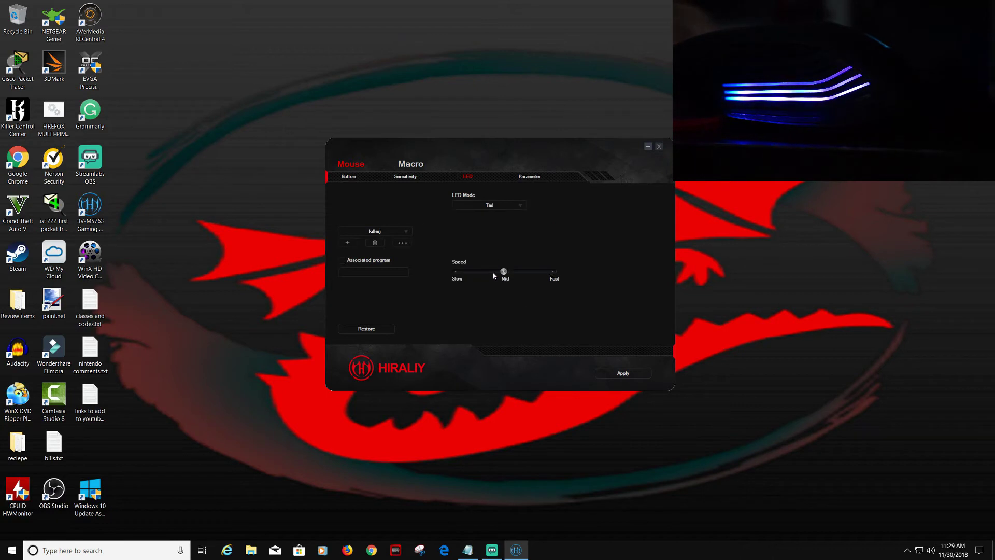
pyautogui.moveTo(504, 271); pyautogui.dragTo(551, 271)
pyautogui.click(624, 373)
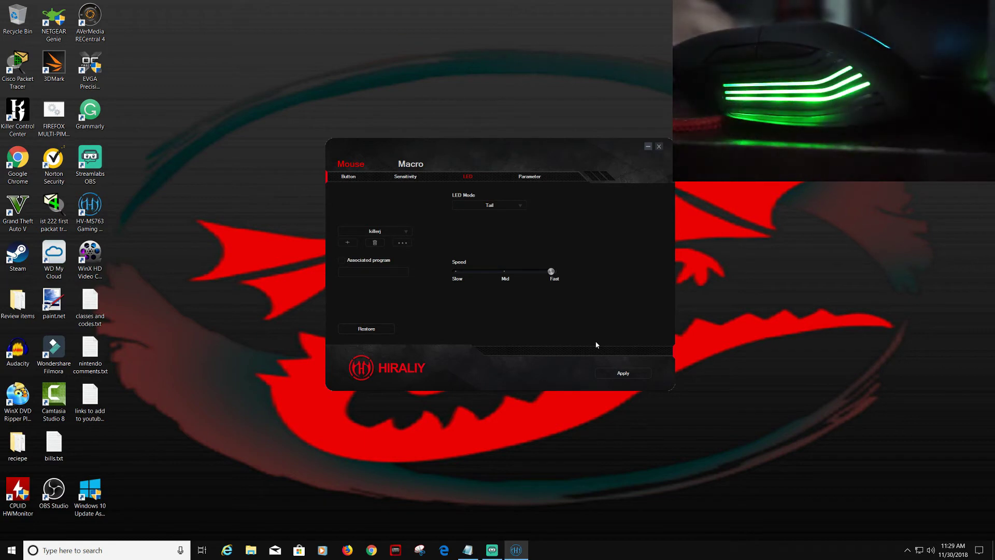
# Step: Lower the Tail effect's speed to Slow and apply it to the mouse
pyautogui.moveTo(497, 274); pyautogui.dragTo(456, 272)
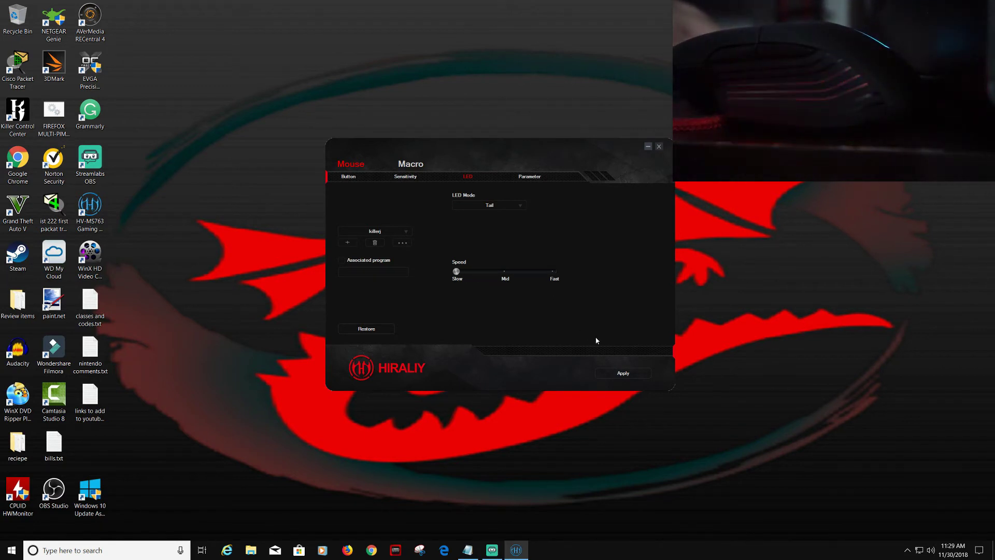
pyautogui.click(504, 271)
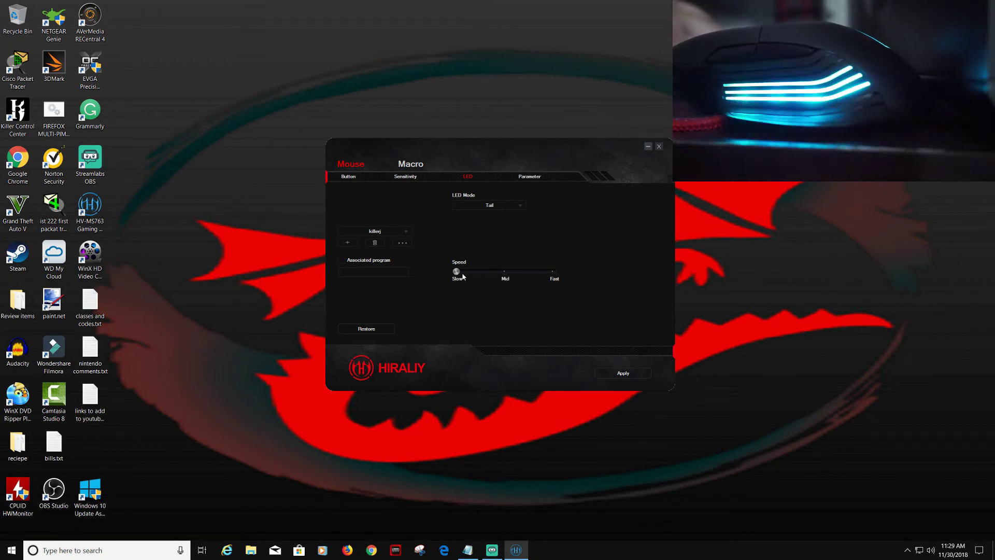
pyautogui.click(624, 373)
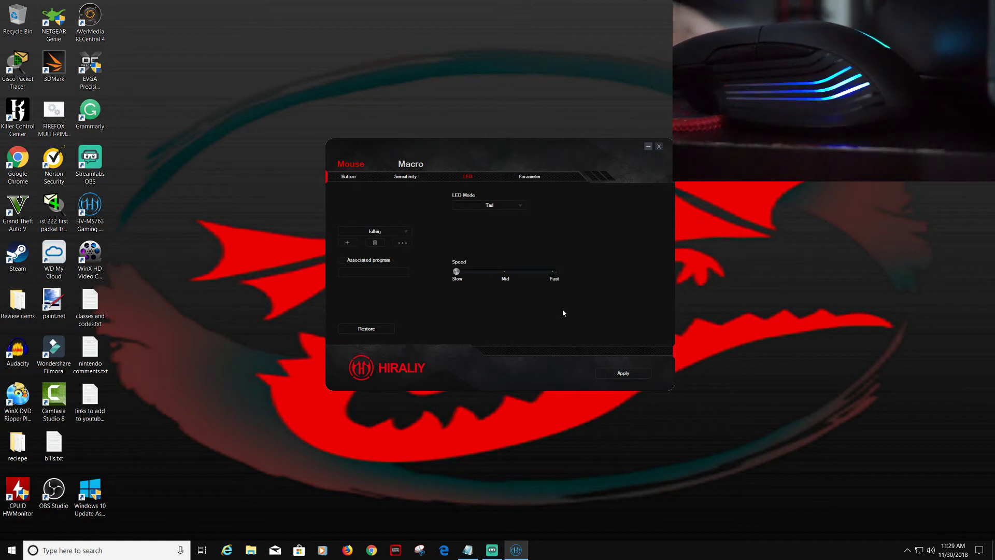
# Step: Switch the mouse's LED mode from Tail to Neon
pyautogui.click(503, 271)
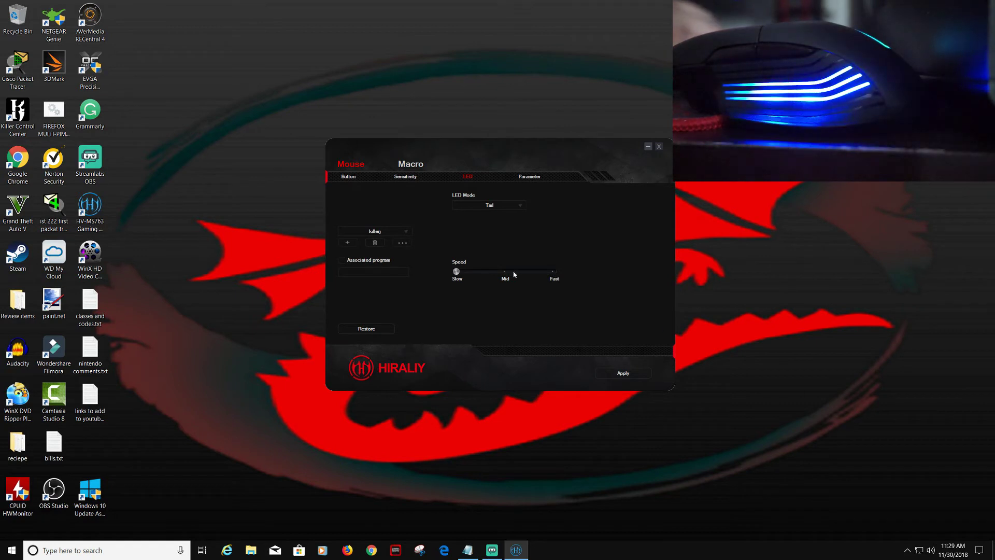
pyautogui.click(518, 205)
pyautogui.click(503, 245)
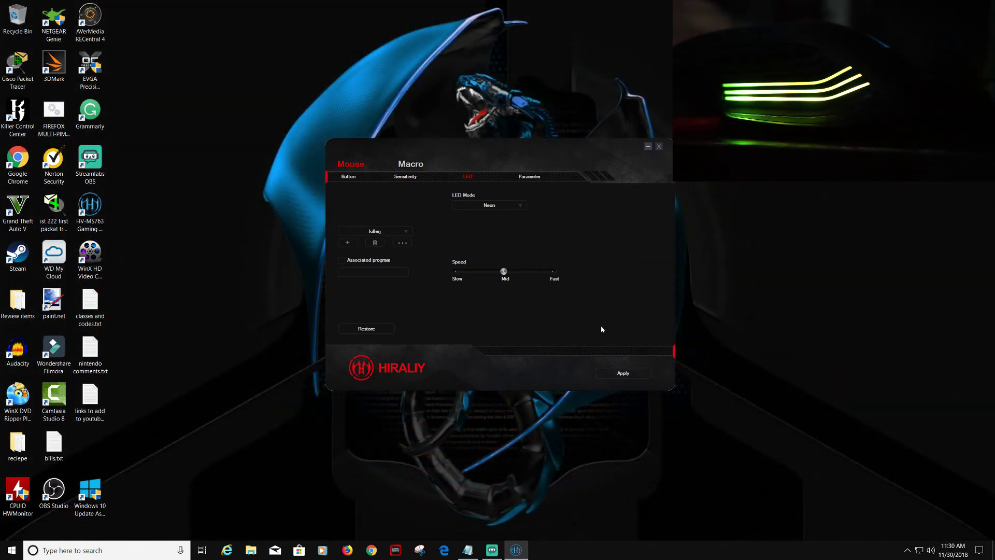
# Step: Set the LED mode to Colorful Steady and change the Led2 color to yellow-green (red 191, green 218, blue 37)
pyautogui.click(489, 205)
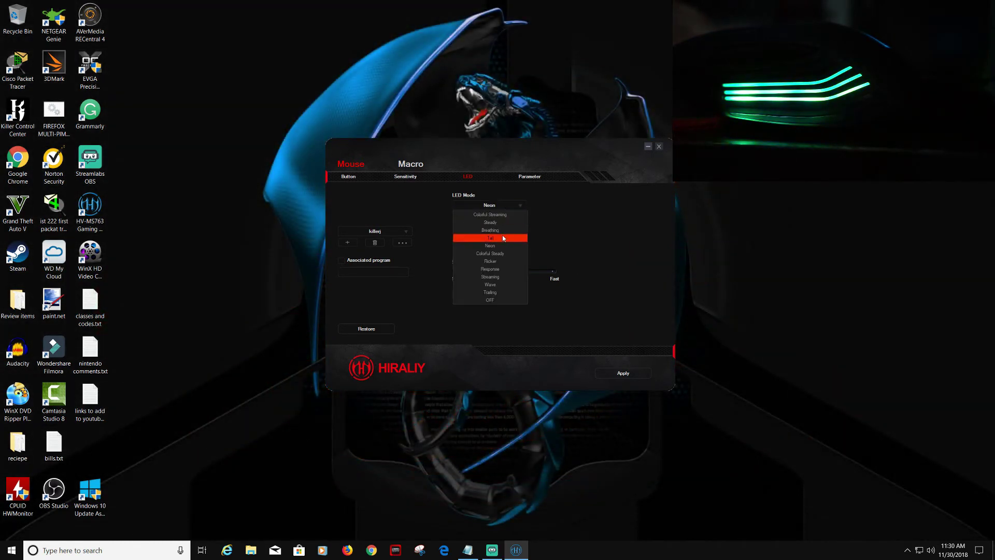
pyautogui.click(498, 254)
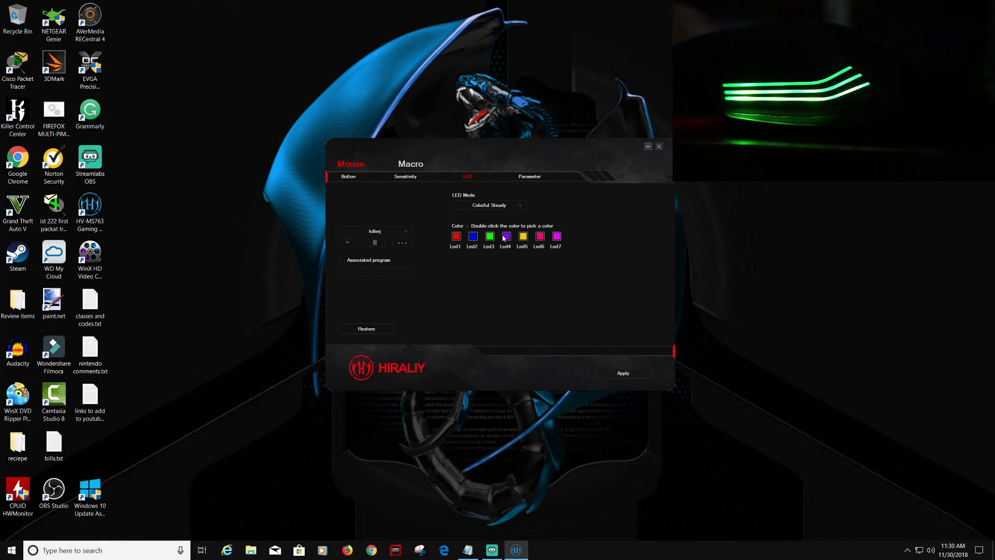
pyautogui.doubleClick(473, 237)
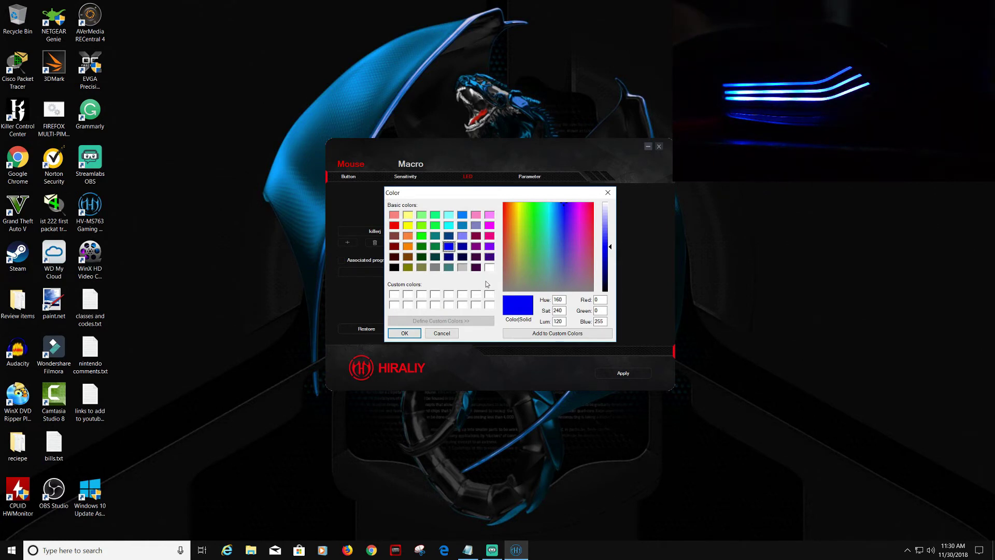
pyautogui.moveTo(570, 210); pyautogui.dragTo(521, 228)
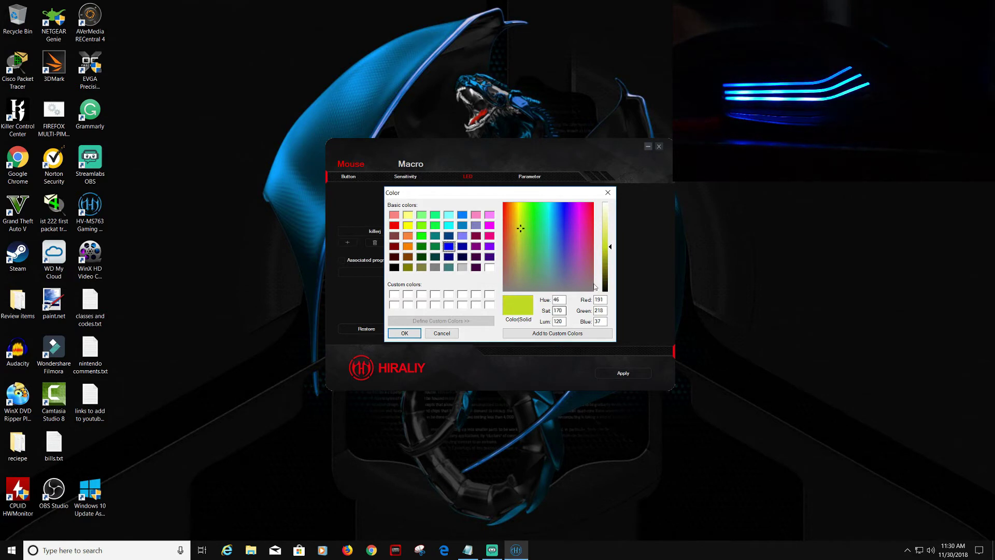
pyautogui.click(404, 333)
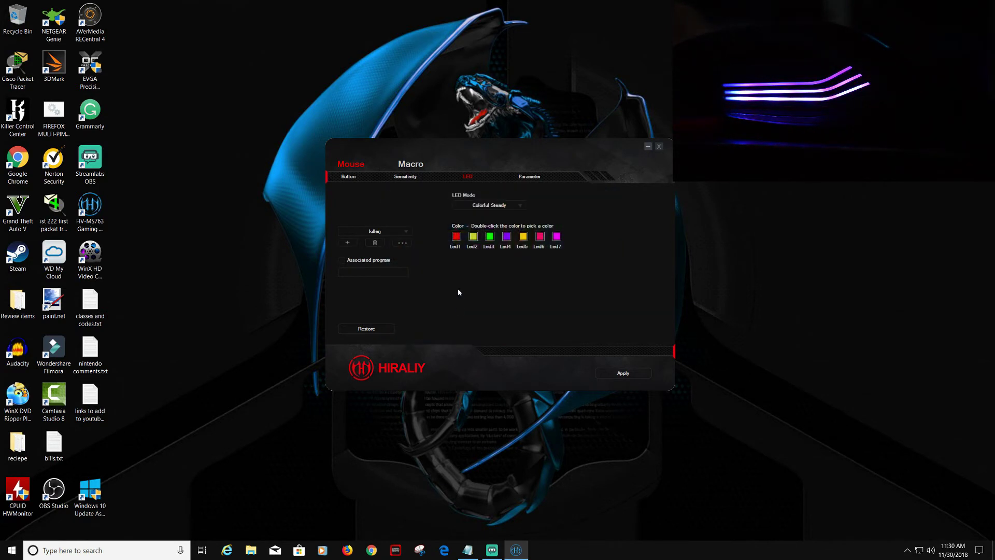
# Step: Change the Led1 color to black and apply the Colorful Steady lighting to the mouse
pyautogui.doubleClick(455, 237)
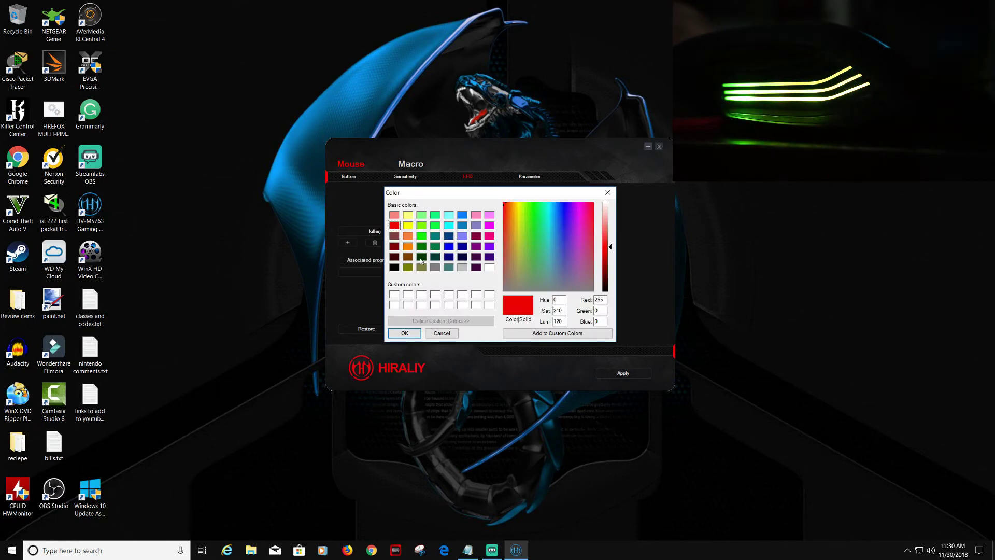
pyautogui.click(394, 267)
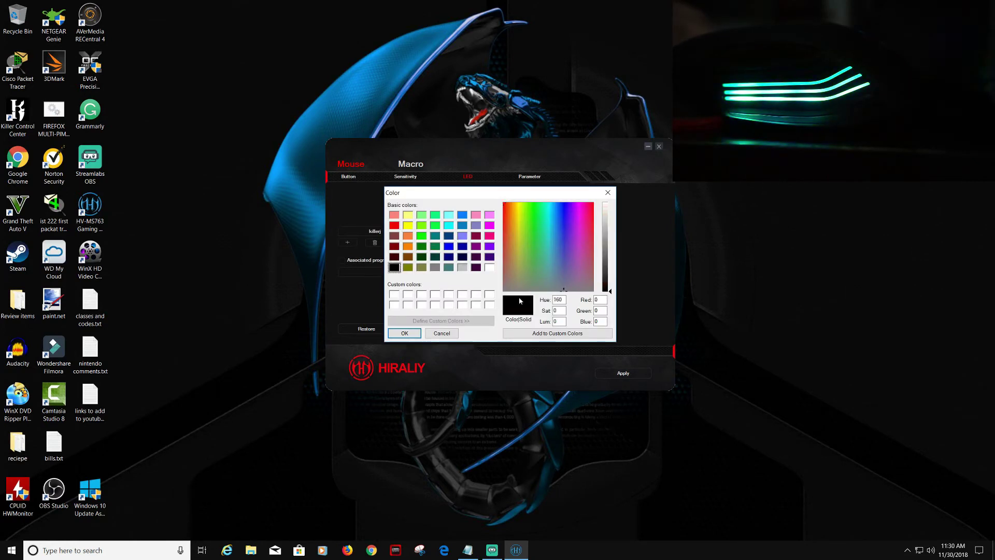
pyautogui.press('Return')
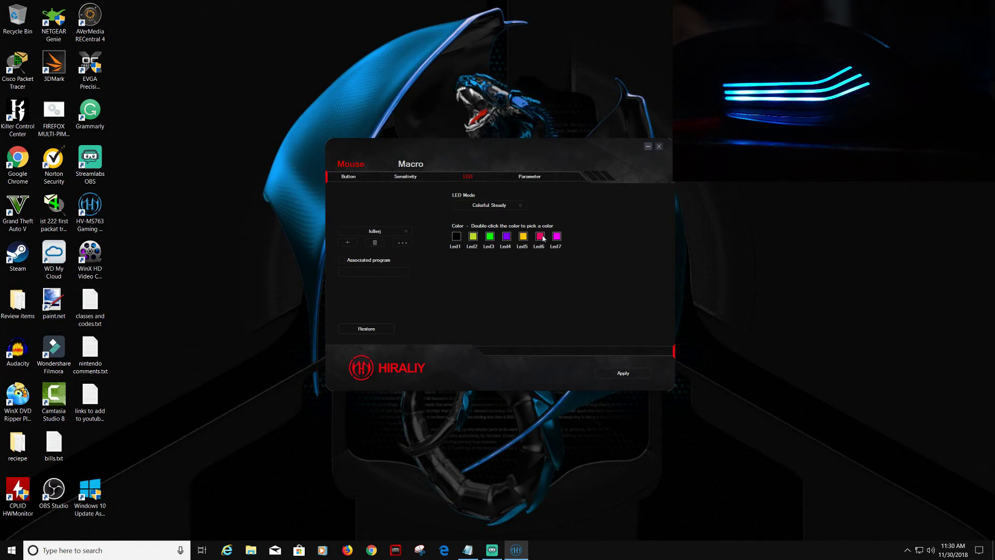
pyautogui.click(623, 372)
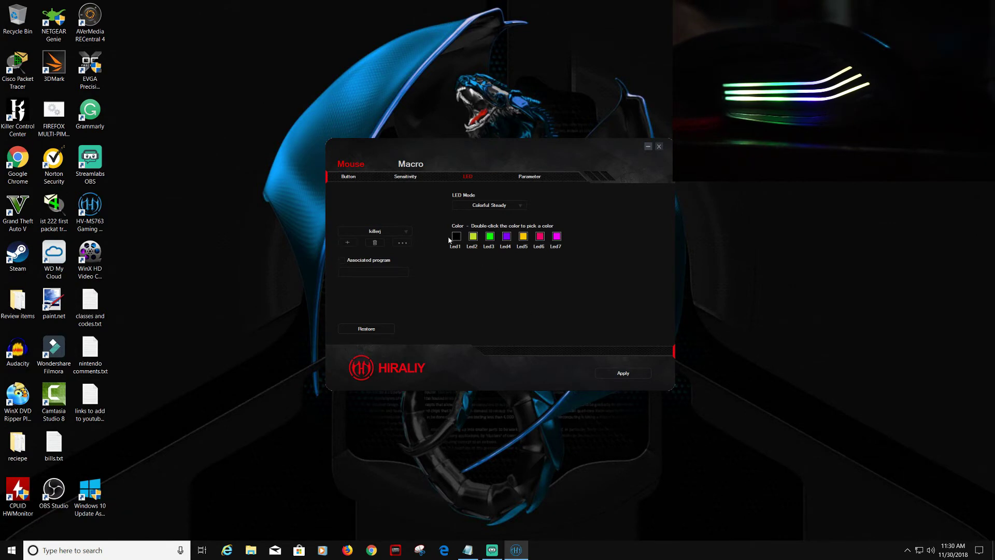
# Step: Restore the default mouse settings and apply them to the mouse
pyautogui.click(366, 328)
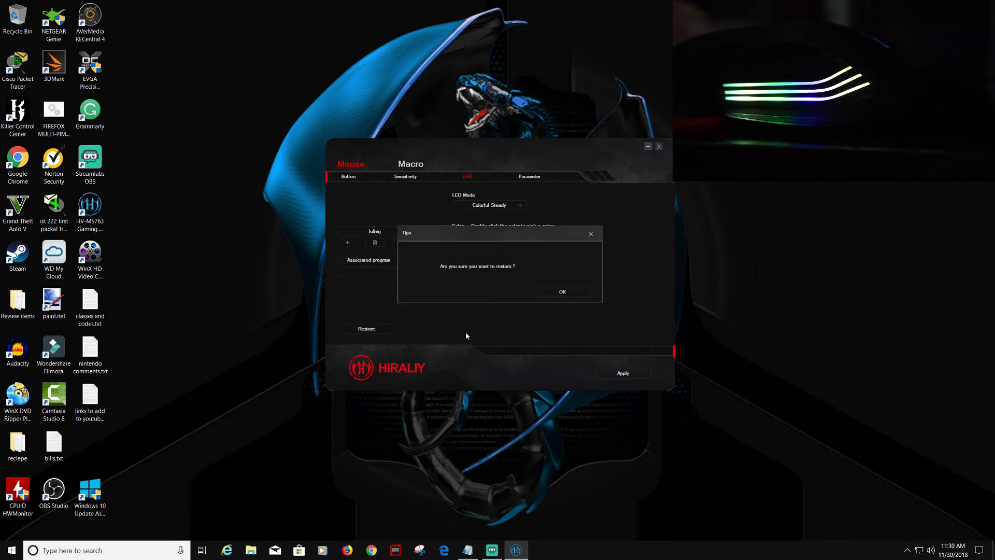
pyautogui.click(565, 291)
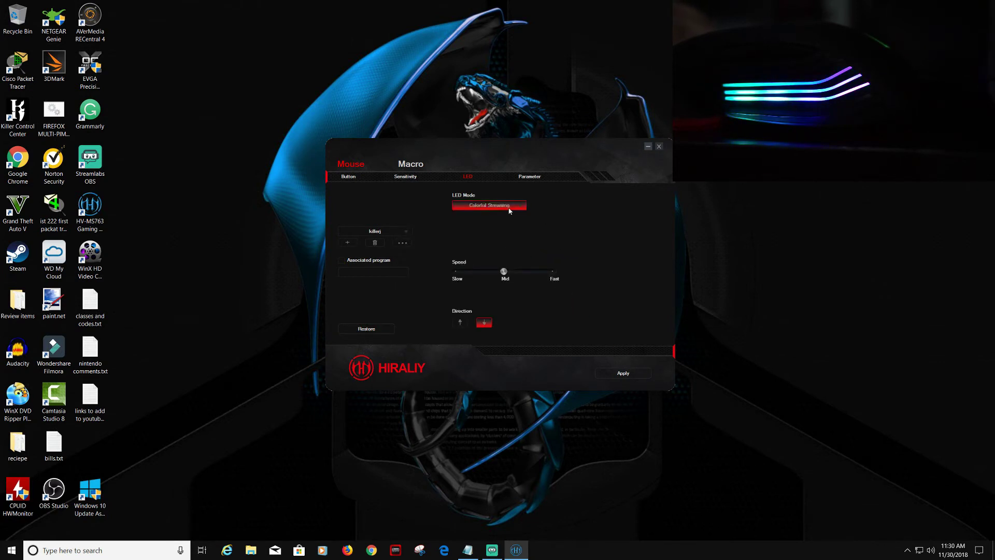
pyautogui.click(626, 377)
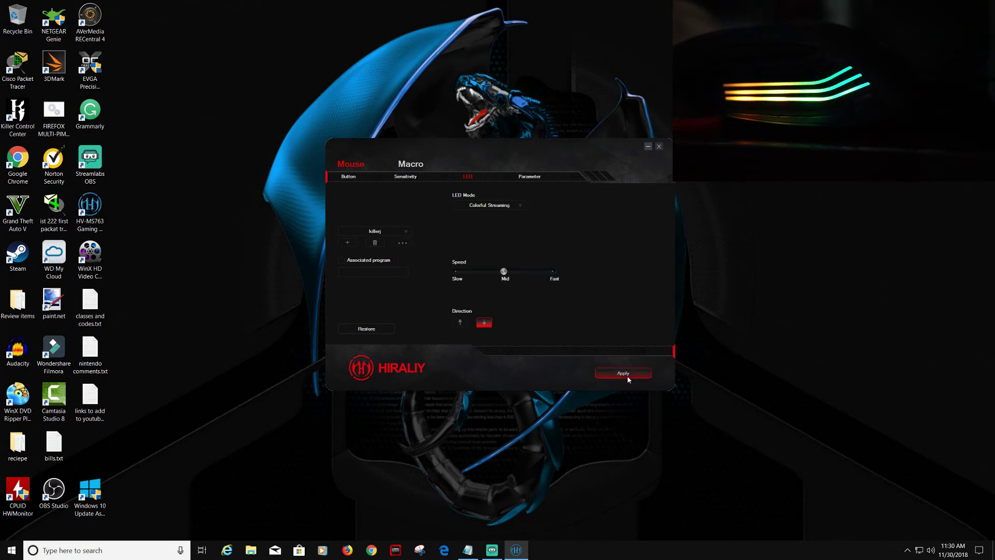
# Step: Set the LED mode to Flicker with its red and blue colors and apply it to the mouse
pyautogui.click(511, 207)
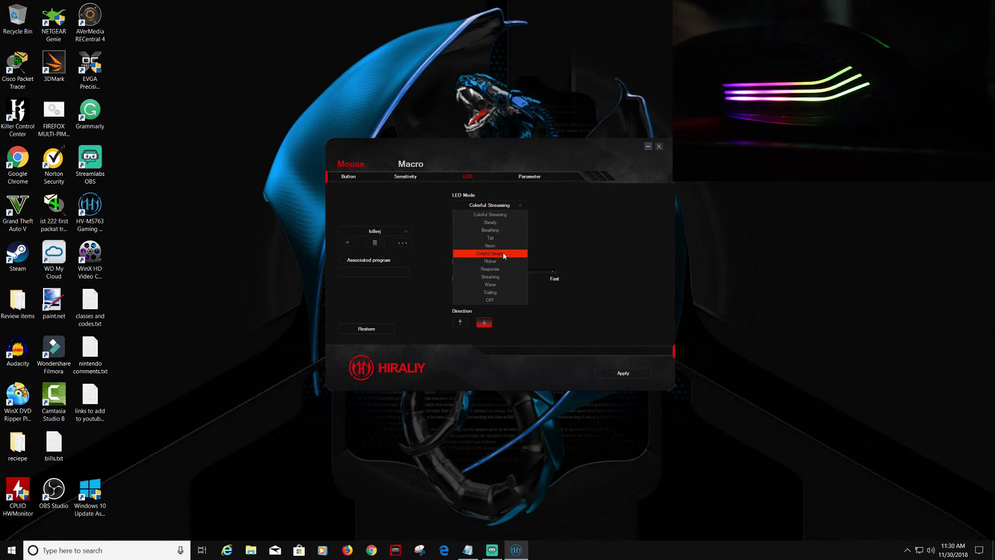
pyautogui.click(500, 265)
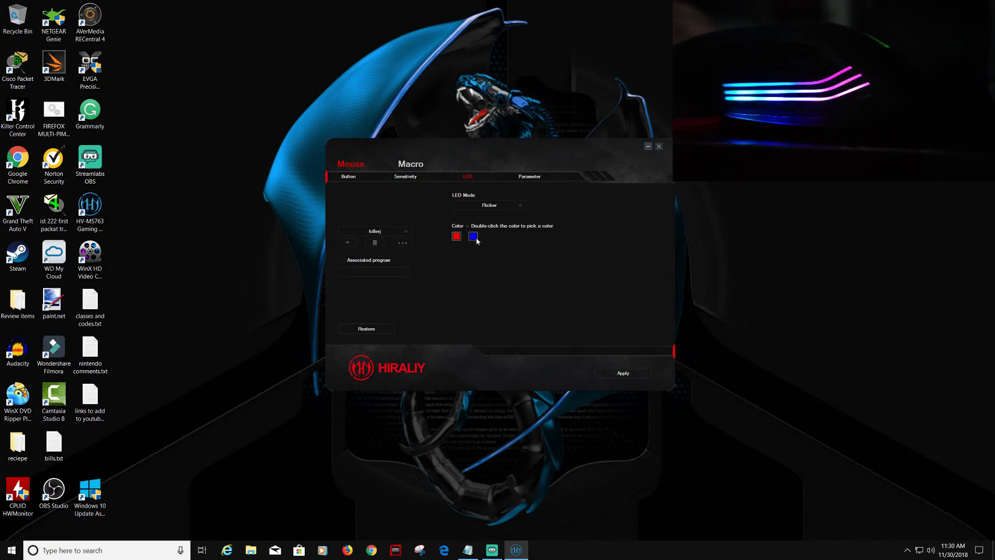
pyautogui.click(621, 374)
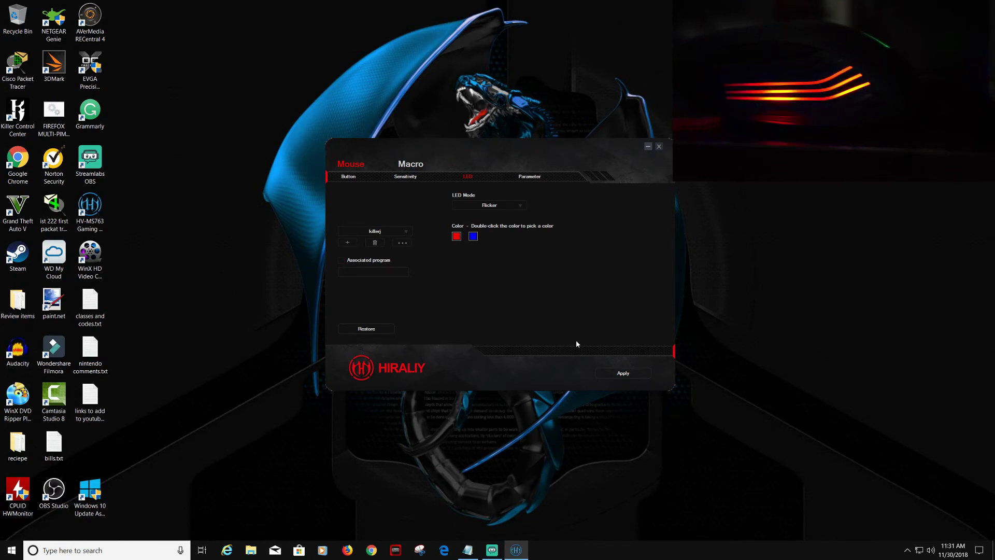
# Step: Change the first Flicker color to light green (red 128, green 255, blue 128) and apply it to the mouse
pyautogui.doubleClick(457, 238)
pyautogui.click(421, 215)
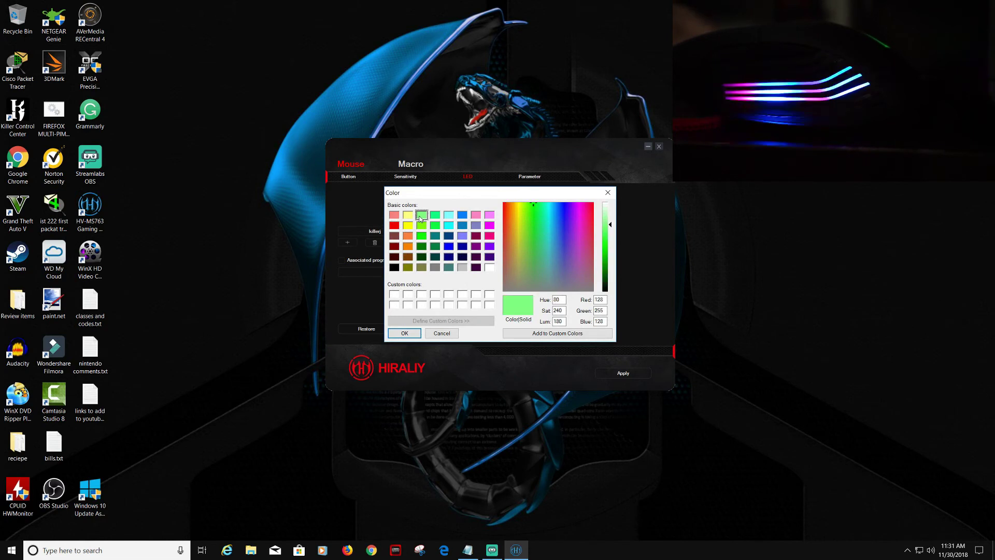
pyautogui.click(405, 334)
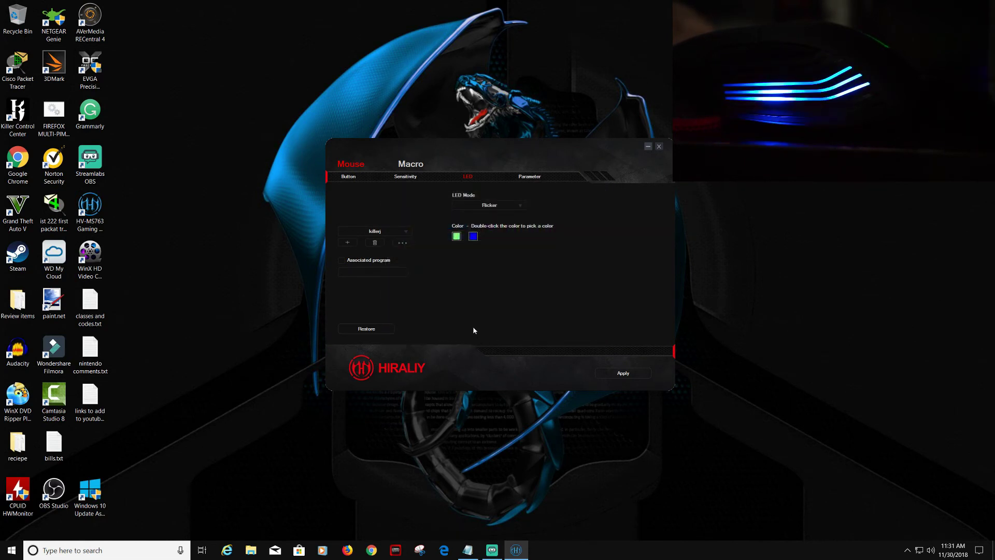
pyautogui.click(622, 373)
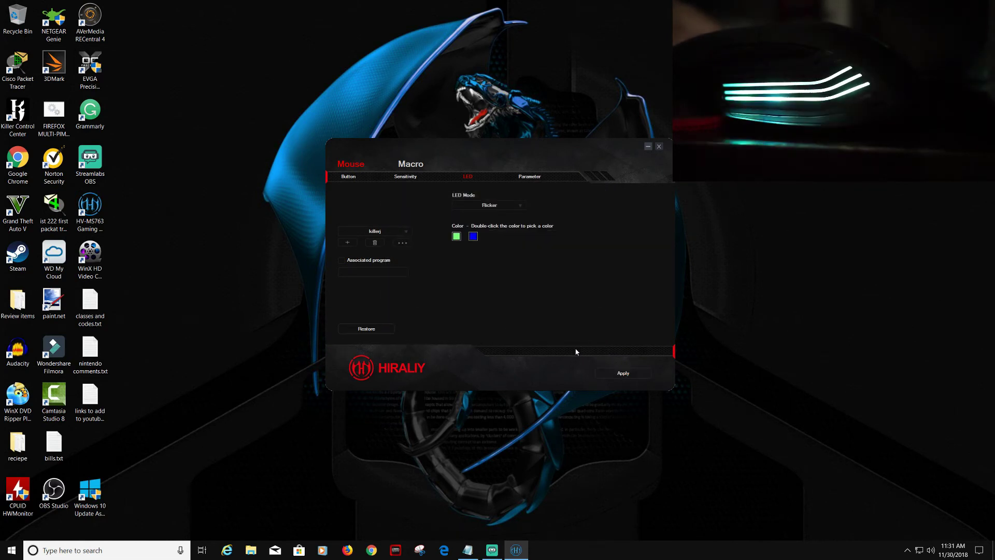
# Step: Change the first Flicker color to bright green (red 0, green 255, blue 64) and apply it to the mouse
pyautogui.doubleClick(457, 237)
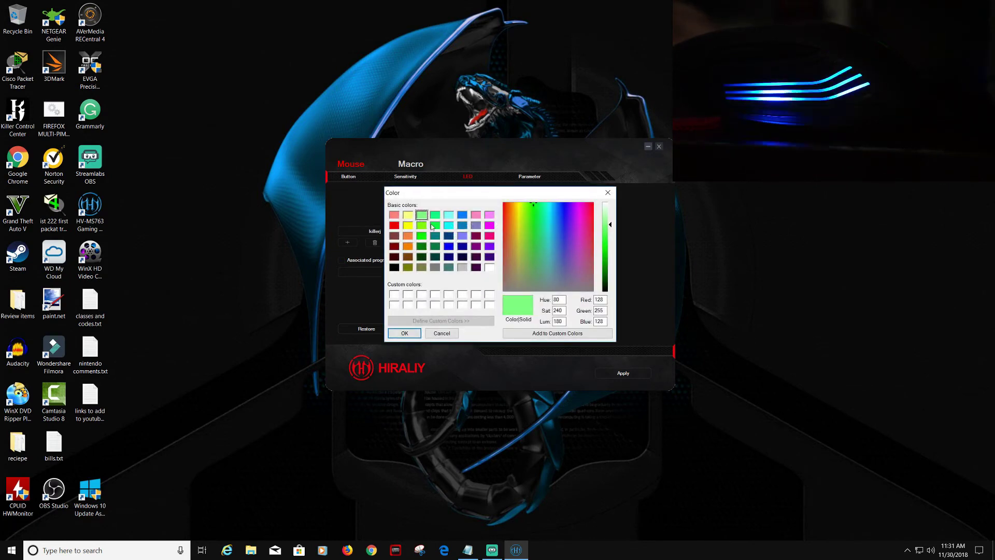
pyautogui.click(435, 225)
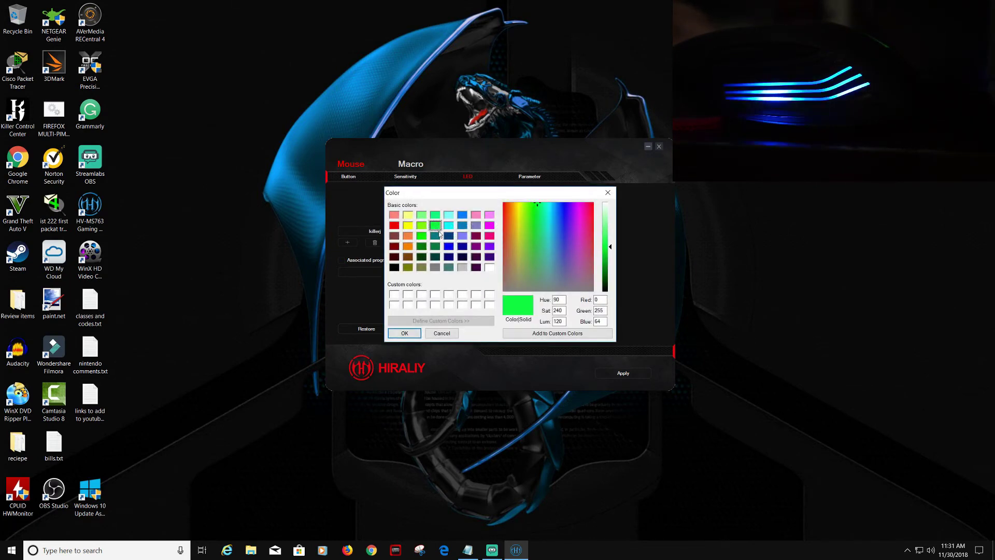
pyautogui.click(405, 333)
pyautogui.click(604, 372)
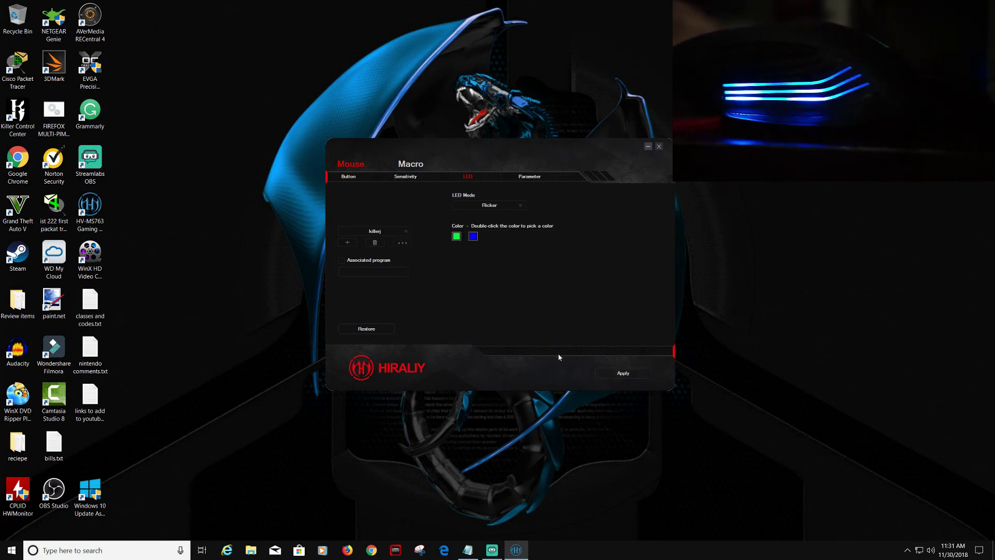
# Step: Change the first Flicker color to blue (red 0, green 0, blue 255) and apply it to the mouse
pyautogui.doubleClick(457, 237)
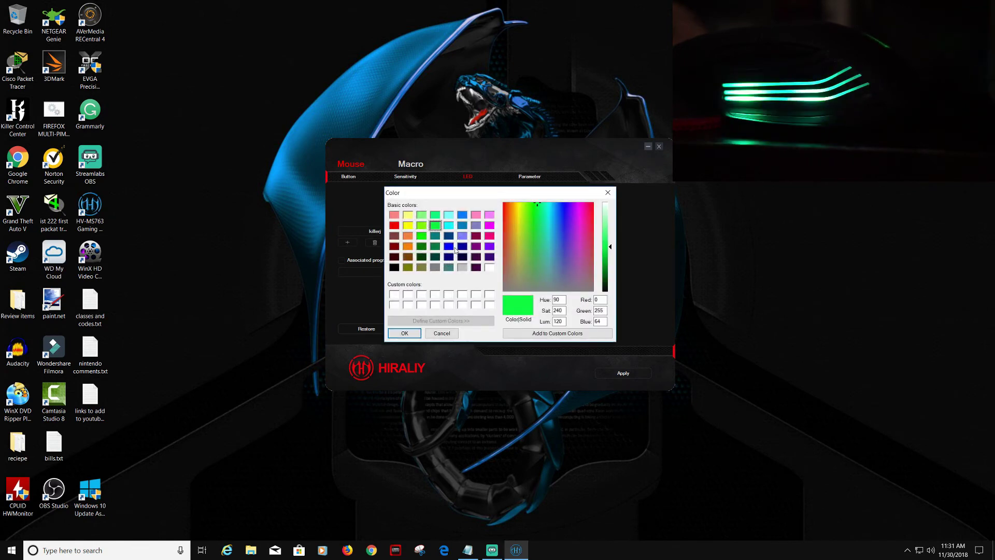
pyautogui.click(448, 246)
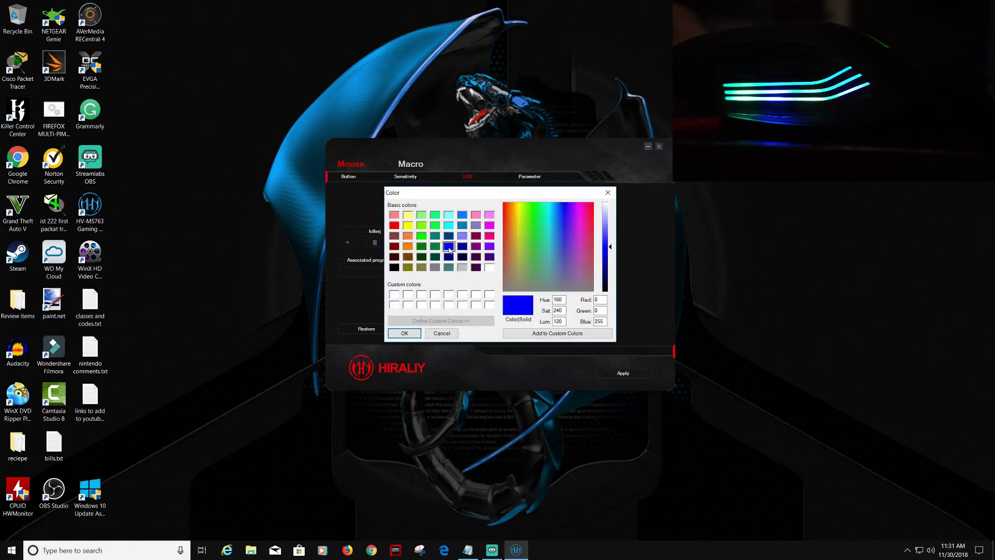
pyautogui.click(404, 334)
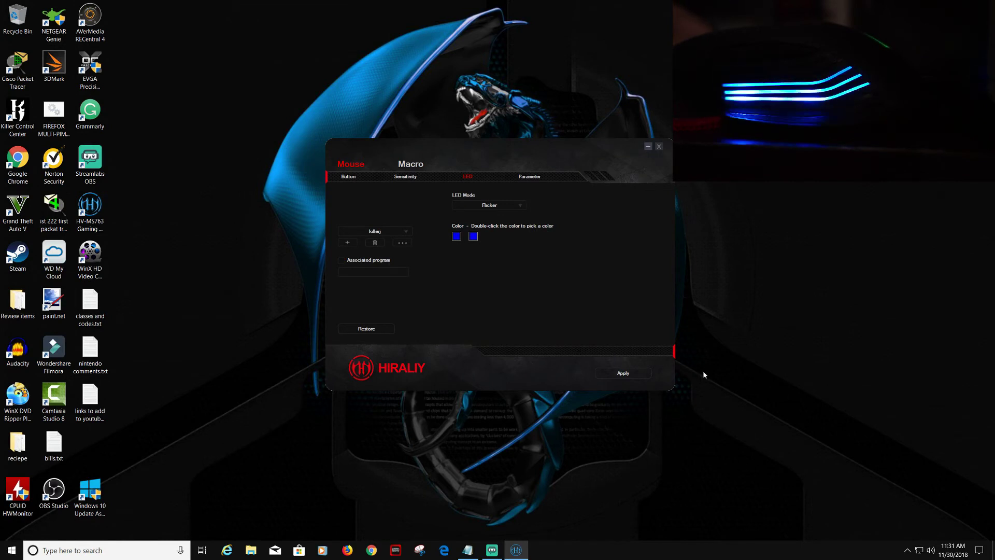
pyautogui.click(621, 373)
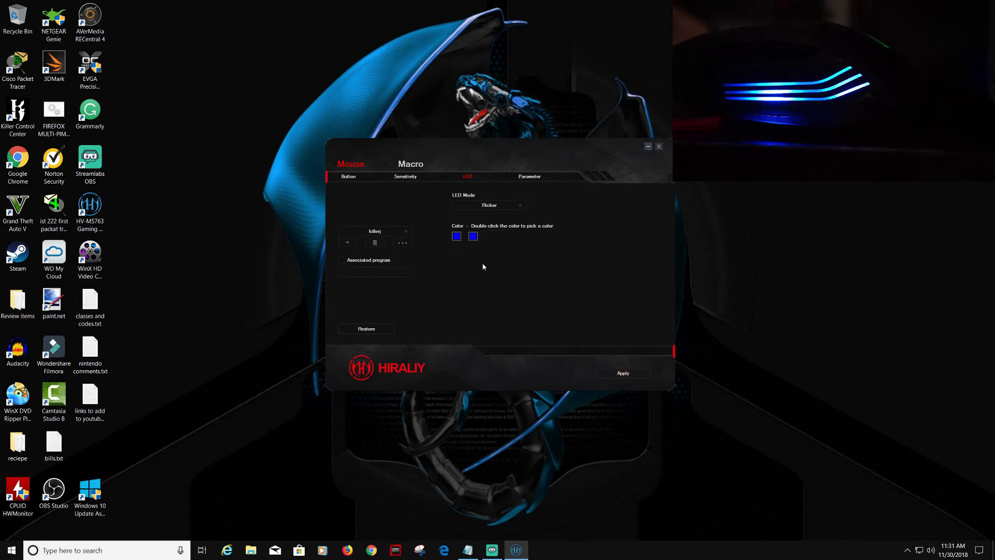
# Step: Change the first Flicker color to deep pink and apply it to the mouse
pyautogui.doubleClick(458, 237)
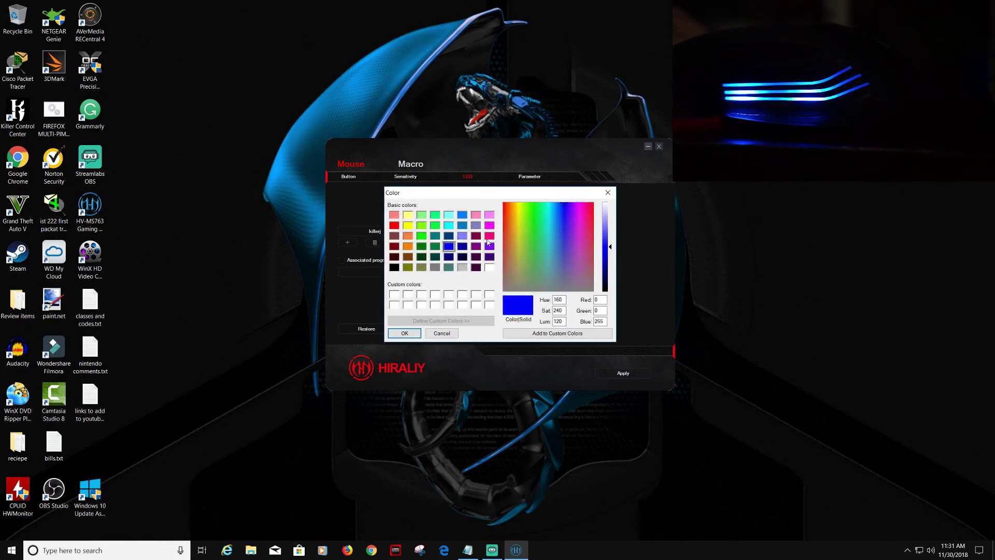
pyautogui.click(489, 235)
pyautogui.click(412, 336)
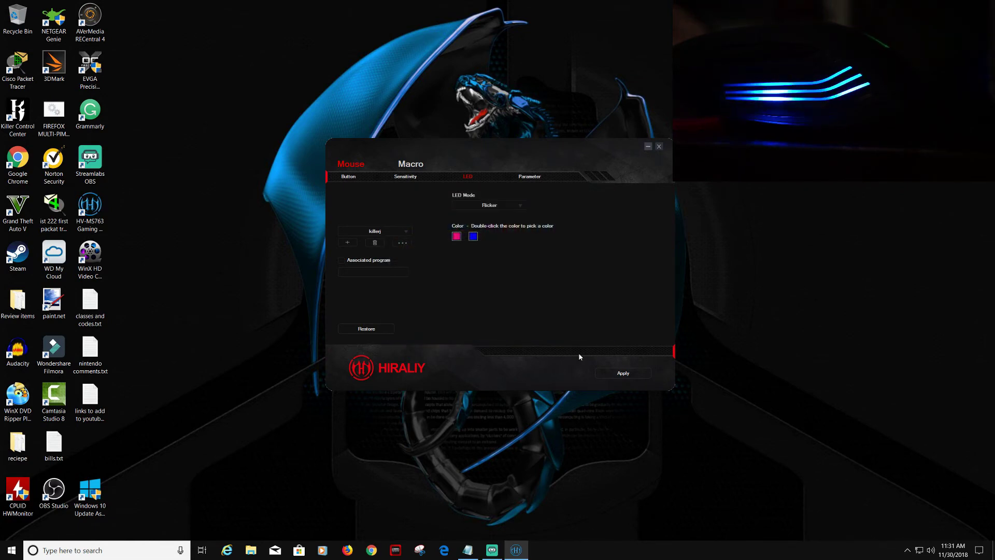
pyautogui.click(616, 373)
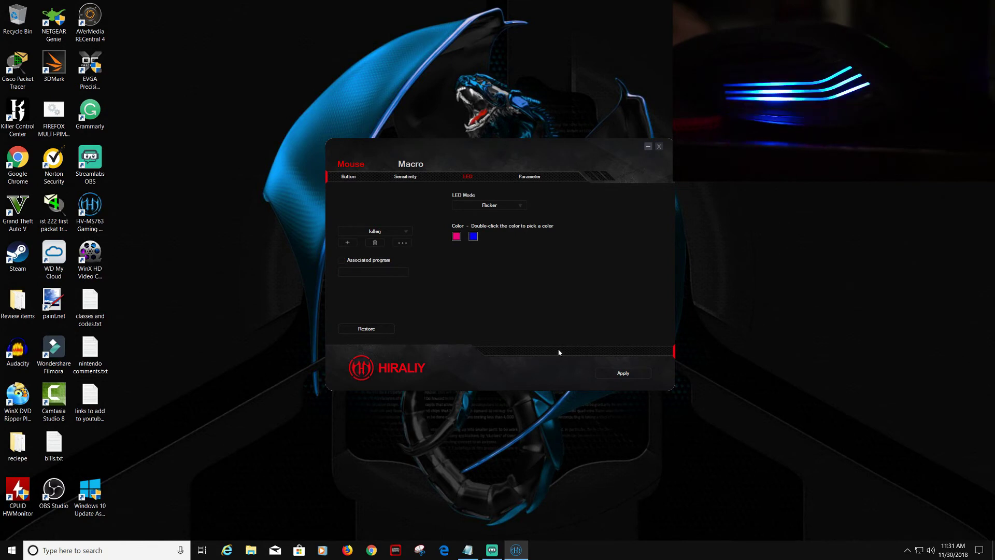
# Step: Restore the default mouse settings, and apply the Response LED mode with random color enabled at Fast speed
pyautogui.click(373, 330)
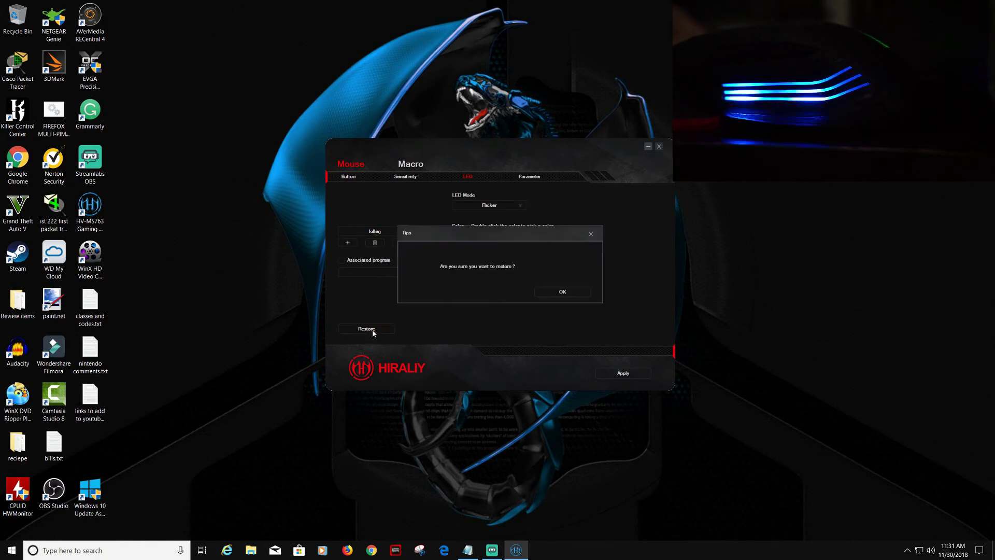
pyautogui.click(562, 292)
pyautogui.click(489, 205)
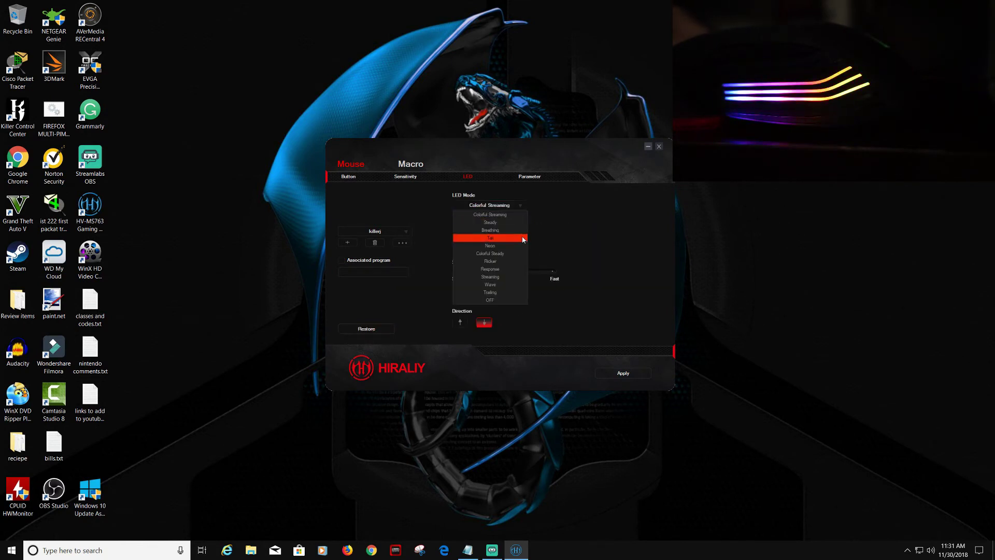
pyautogui.click(509, 270)
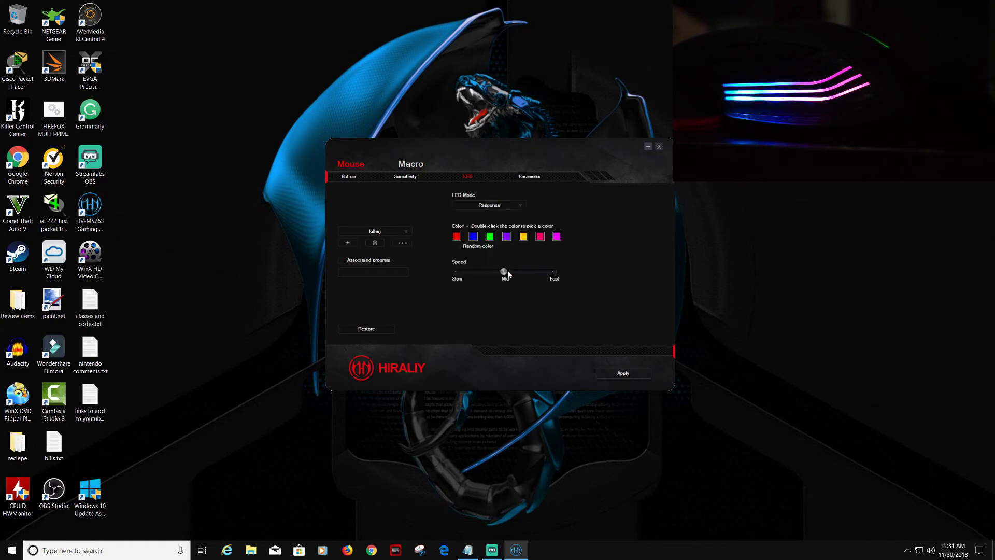
pyautogui.click(456, 247)
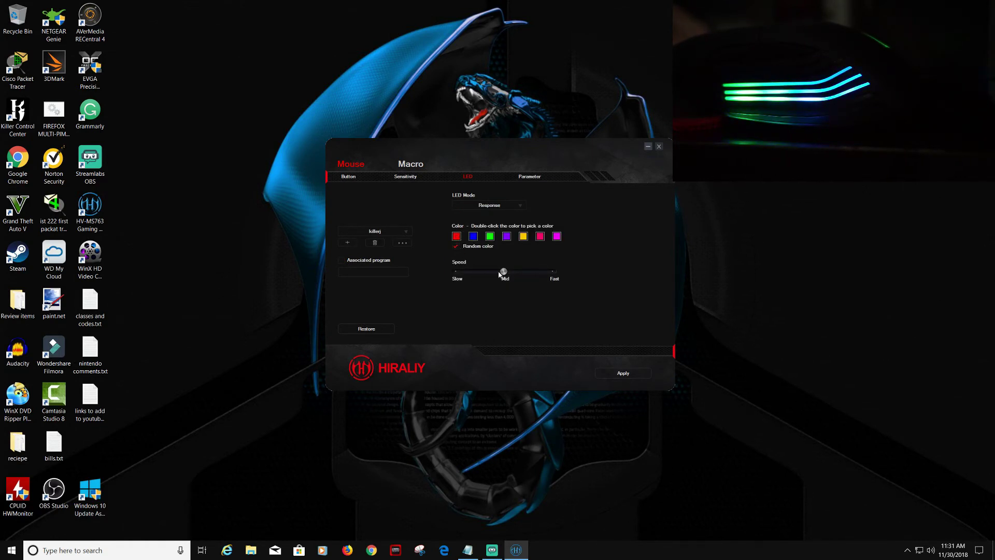
pyautogui.moveTo(503, 271); pyautogui.dragTo(551, 271)
pyautogui.click(625, 373)
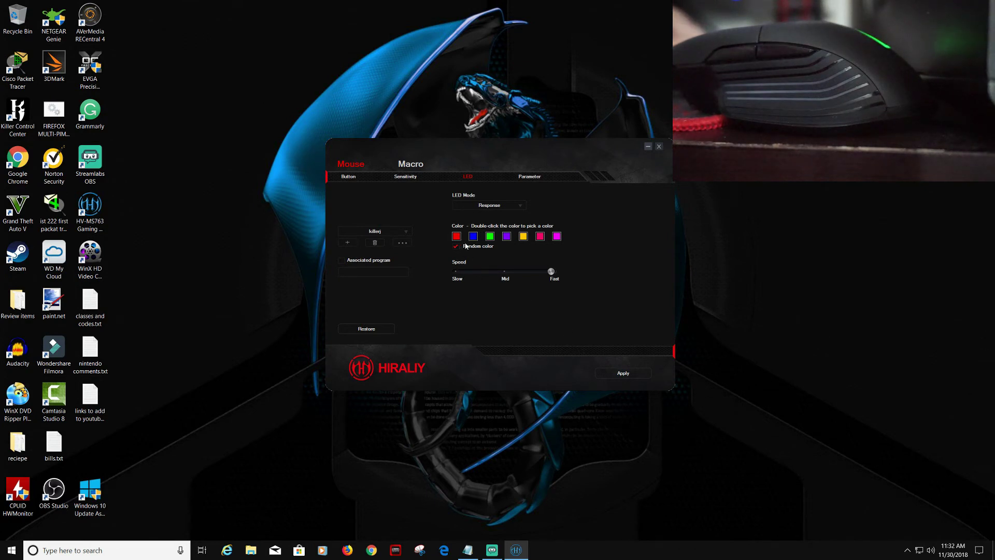
# Step: Set the Response speed to Mid and turn off random color, applying each change to the mouse
pyautogui.click(505, 272)
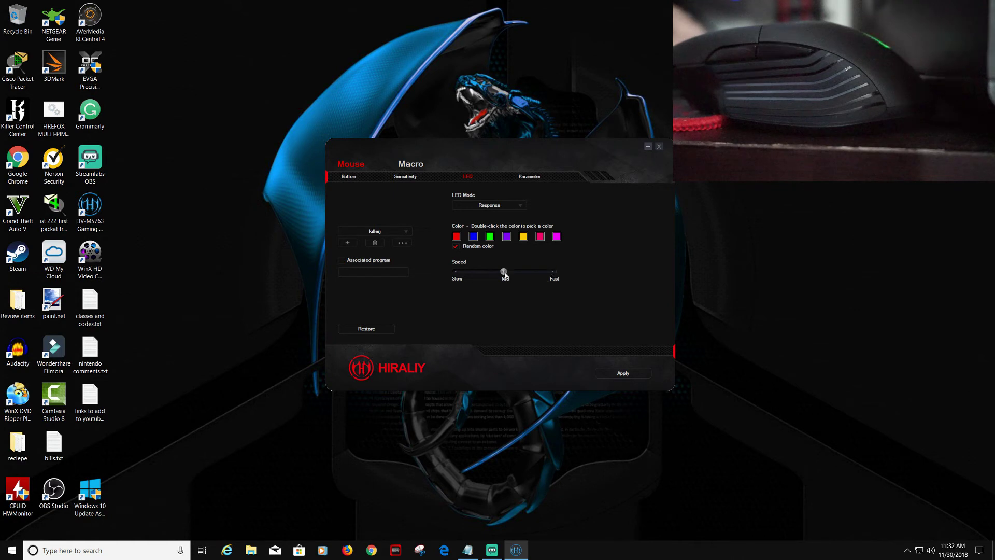
pyautogui.click(647, 376)
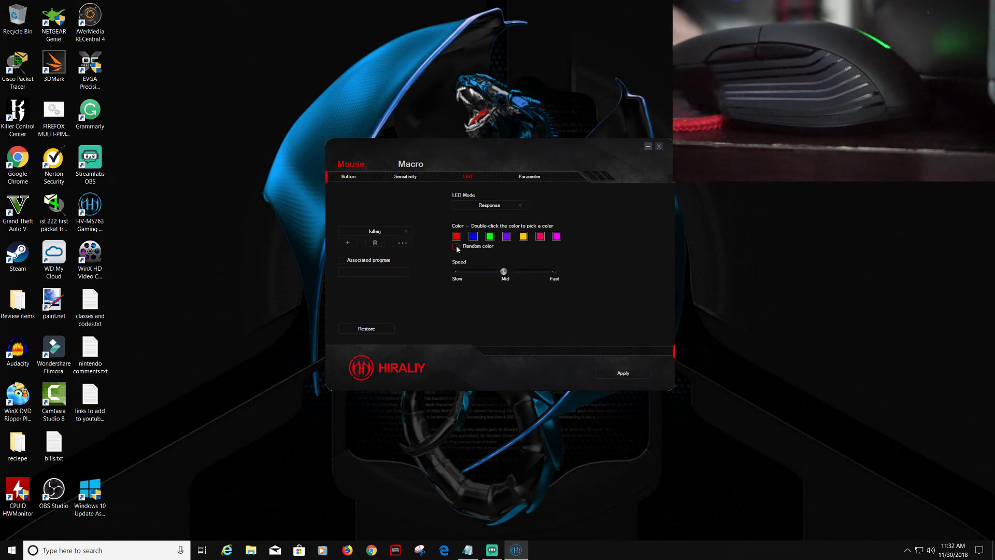
pyautogui.click(626, 375)
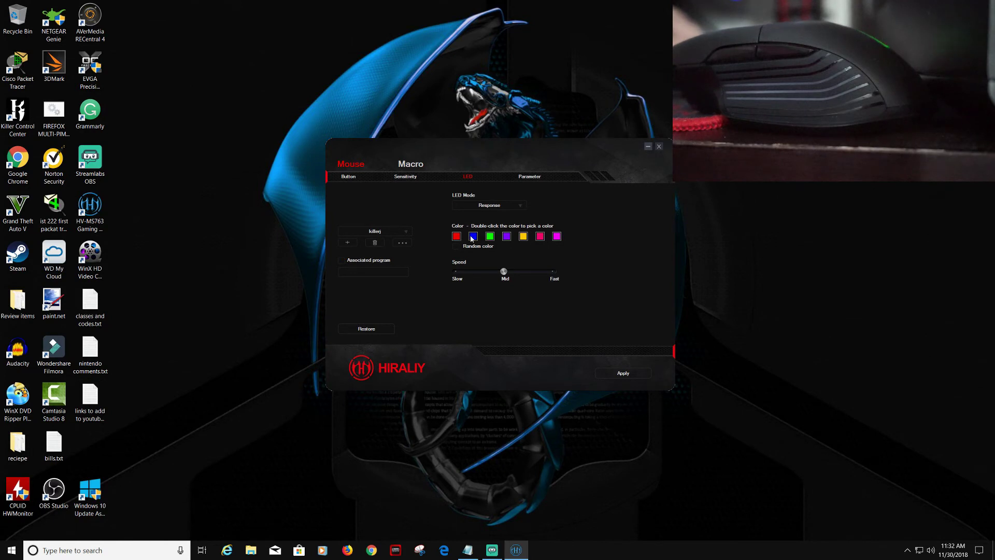
pyautogui.click(541, 244)
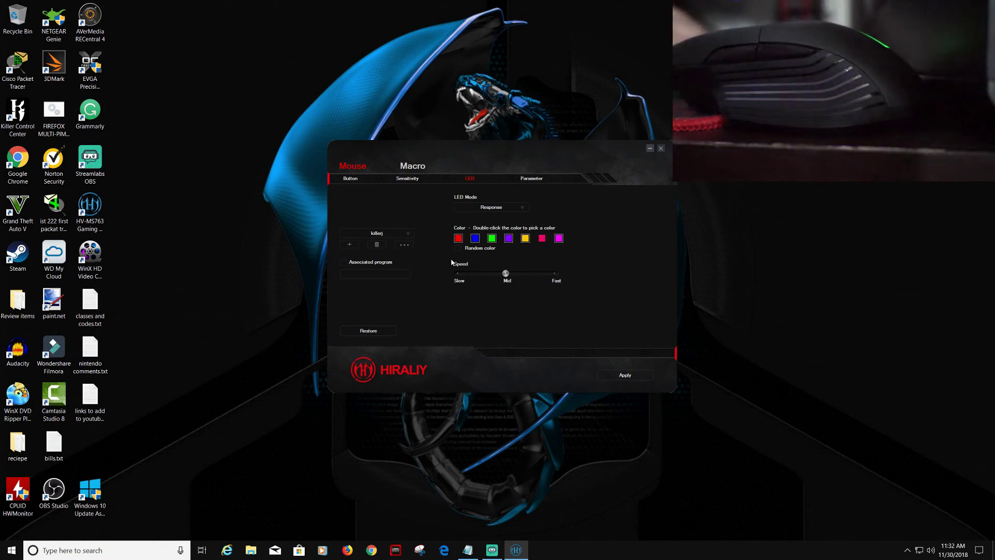
# Step: Turn random color back on with the Response speed at Fast and apply it to the mouse
pyautogui.moveTo(506, 273); pyautogui.dragTo(551, 273)
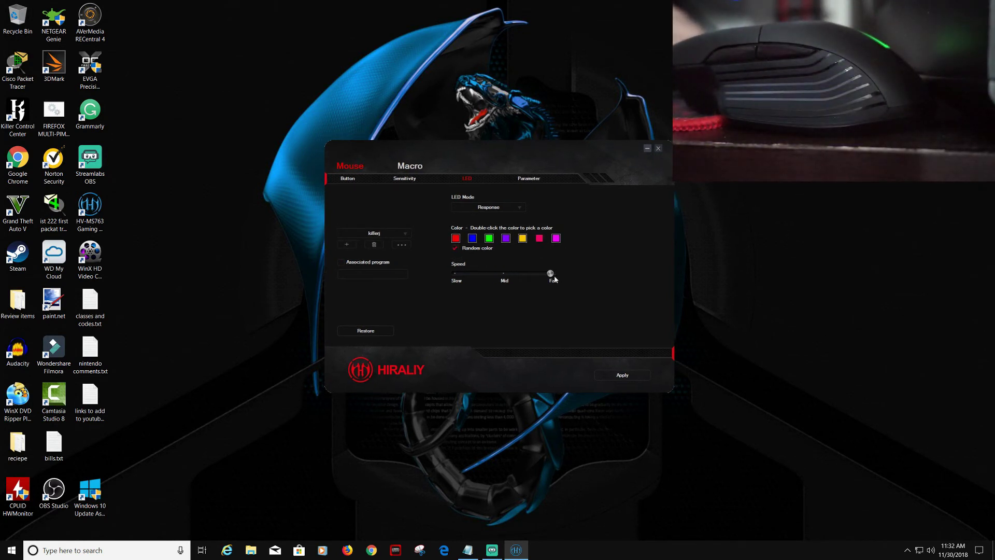
pyautogui.click(625, 375)
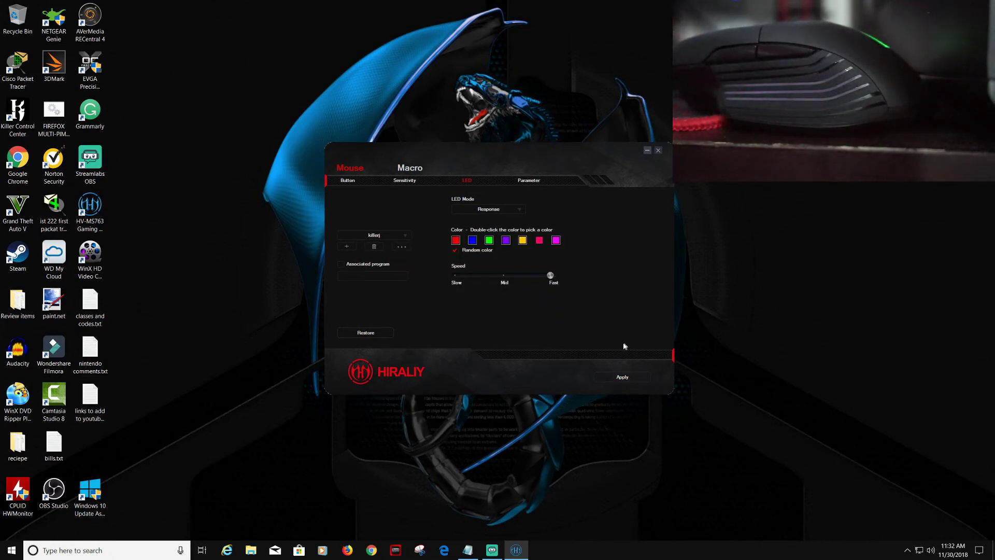
pyautogui.moveTo(617, 344); pyautogui.dragTo(615, 344)
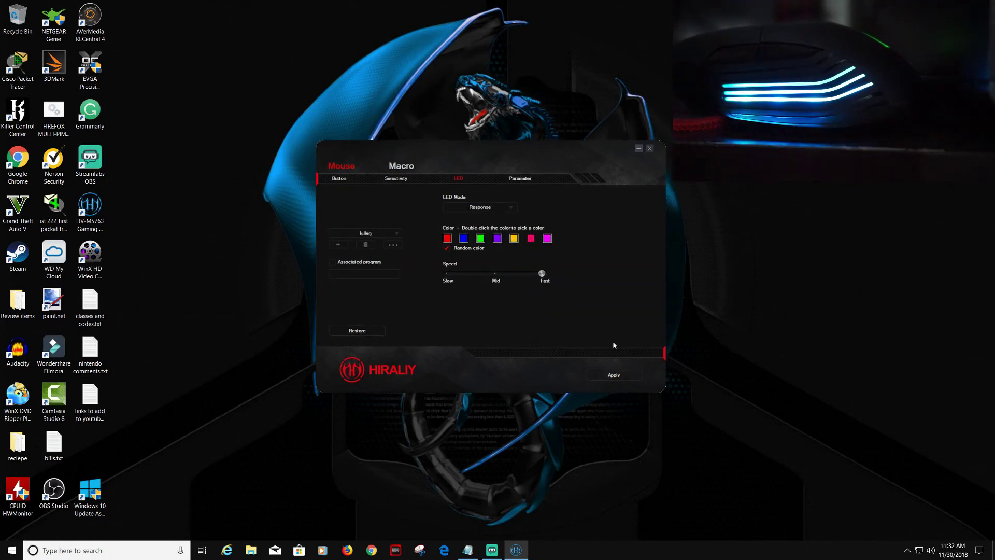
pyautogui.click(447, 248)
# Step: Set the LED mode to Streaming at Fast speed and apply it to the mouse
pyautogui.click(482, 207)
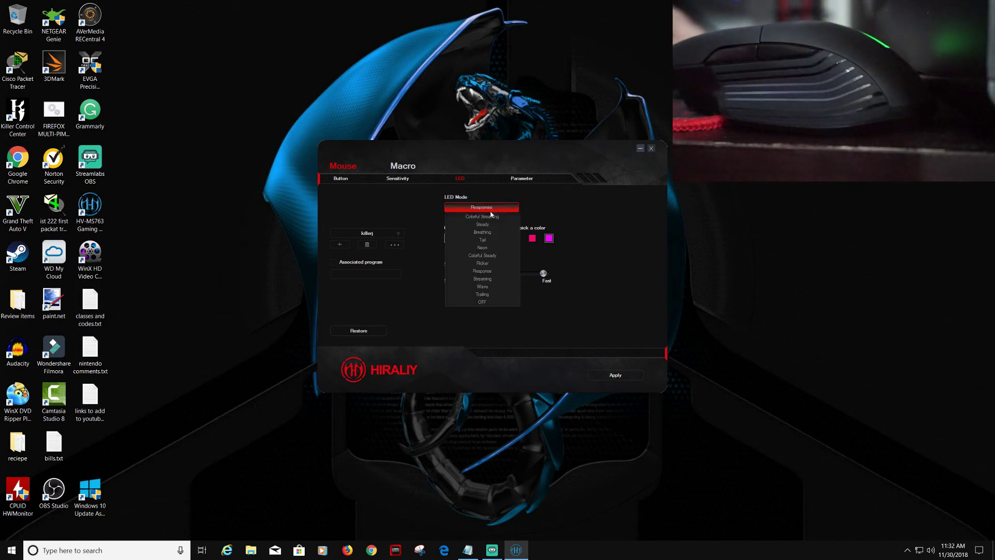
pyautogui.click(486, 280)
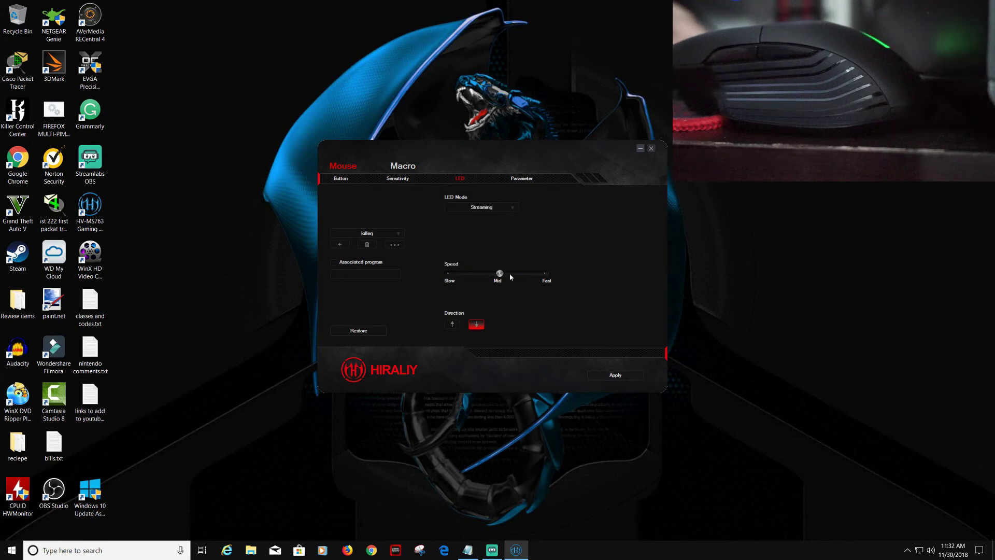
pyautogui.moveTo(497, 273); pyautogui.dragTo(543, 275)
pyautogui.click(602, 376)
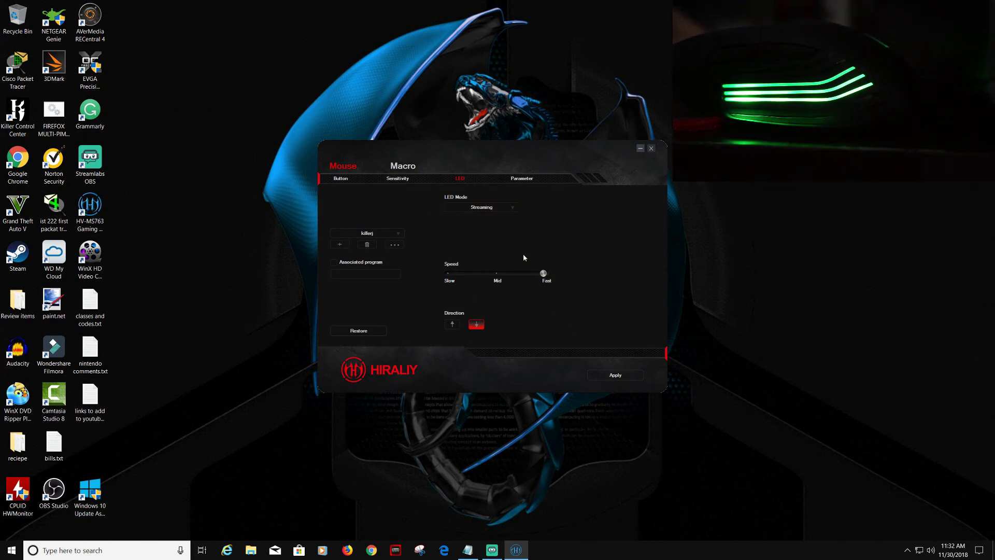
pyautogui.moveTo(577, 301); pyautogui.dragTo(596, 301)
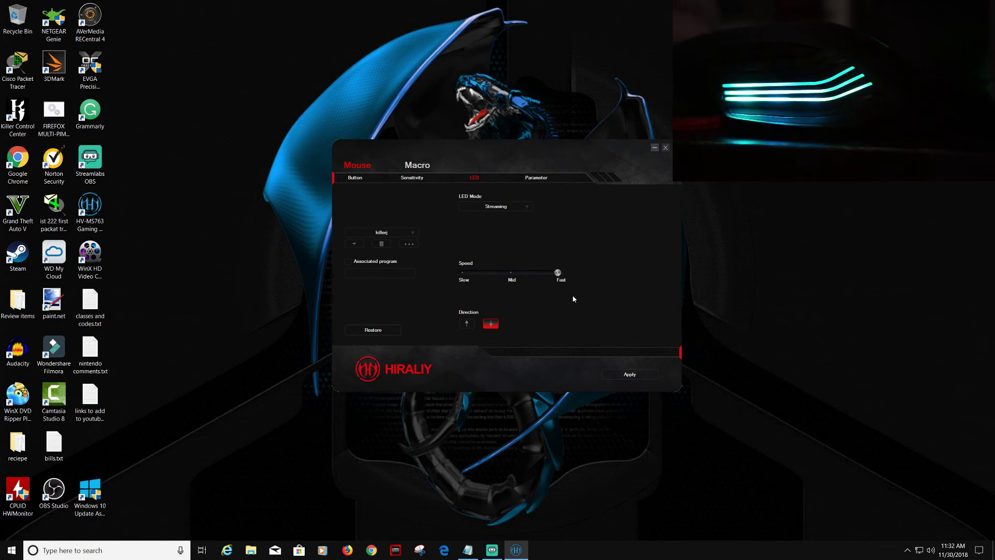
# Step: Set the LED mode to Wave at Slow speed and apply it to the mouse
pyautogui.click(495, 207)
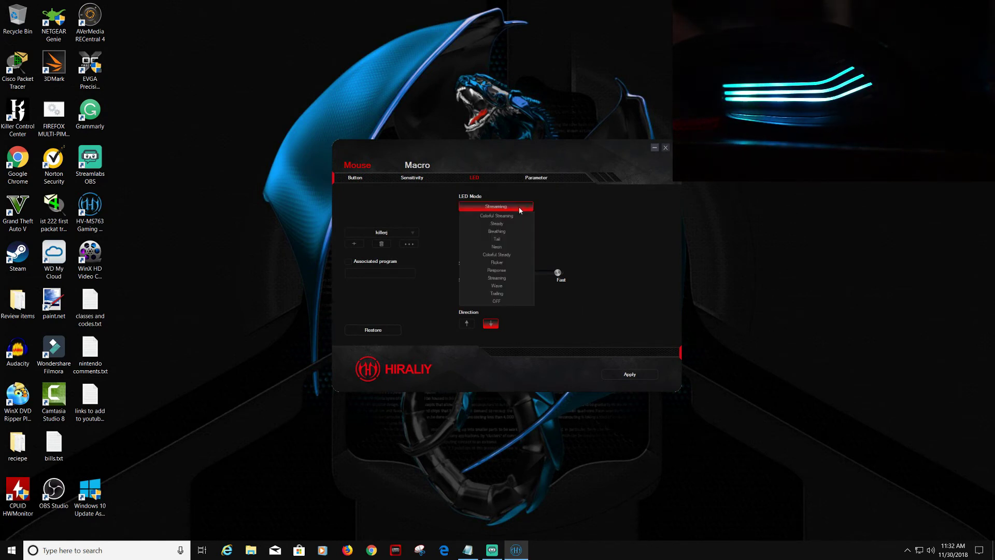
pyautogui.click(506, 287)
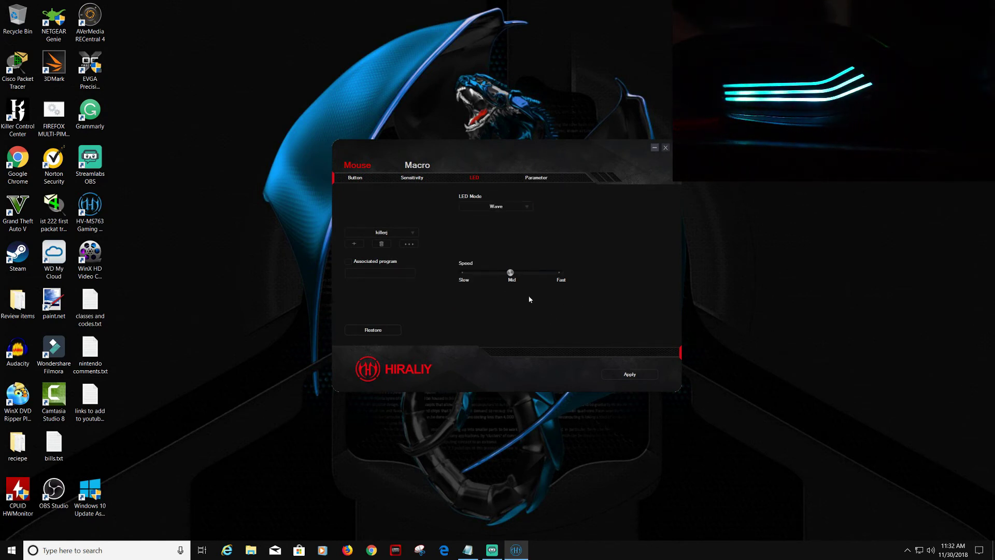
pyautogui.click(463, 274)
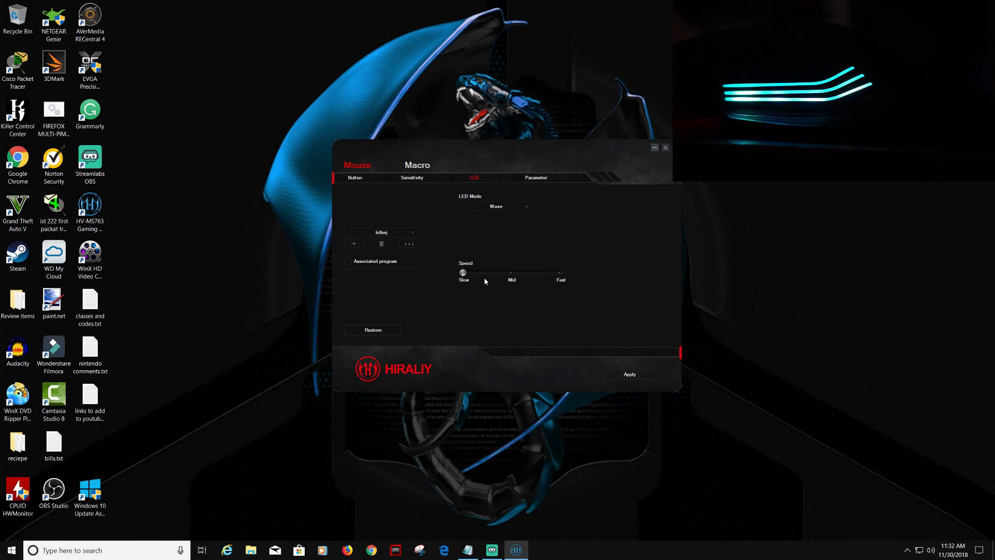
pyautogui.click(630, 374)
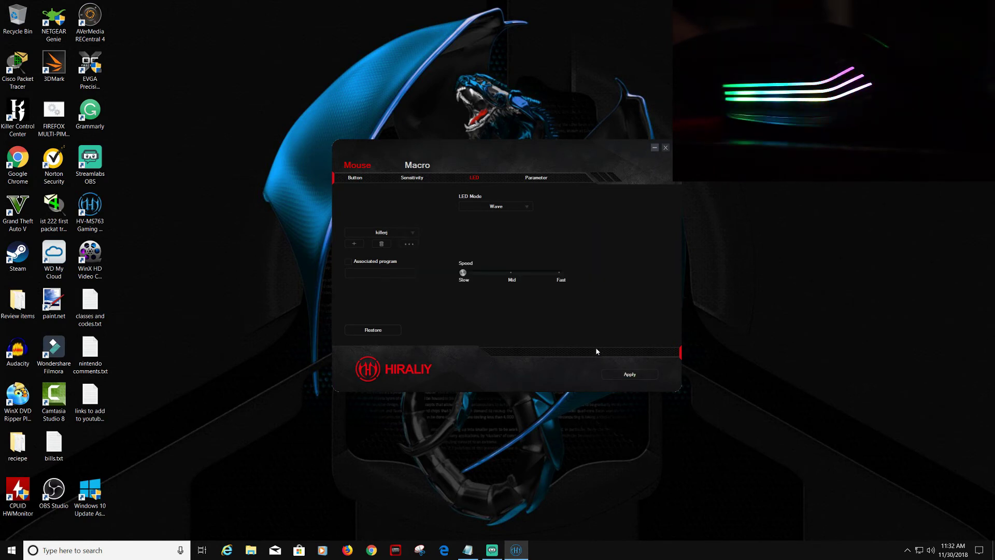
# Step: Raise the Wave speed to Fast and apply it to the mouse
pyautogui.click(514, 271)
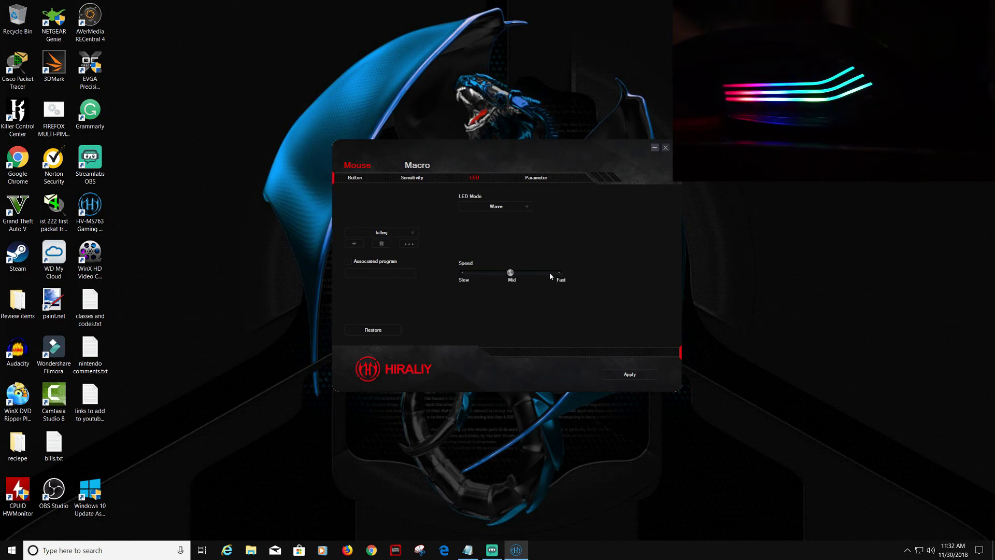
pyautogui.click(558, 275)
pyautogui.click(629, 376)
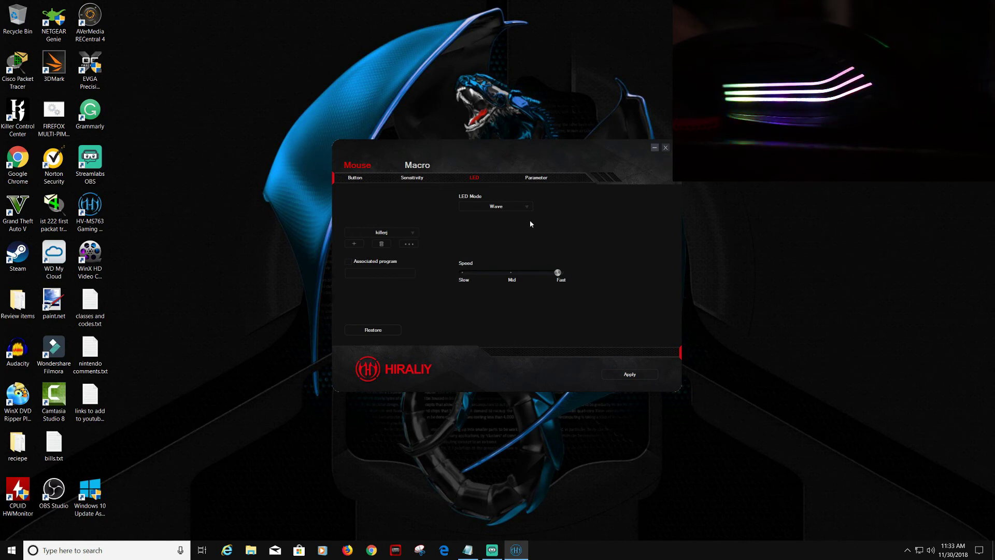
# Step: Set the LED mode to Trailing at its default Mid speed and apply it to the mouse
pyautogui.click(521, 207)
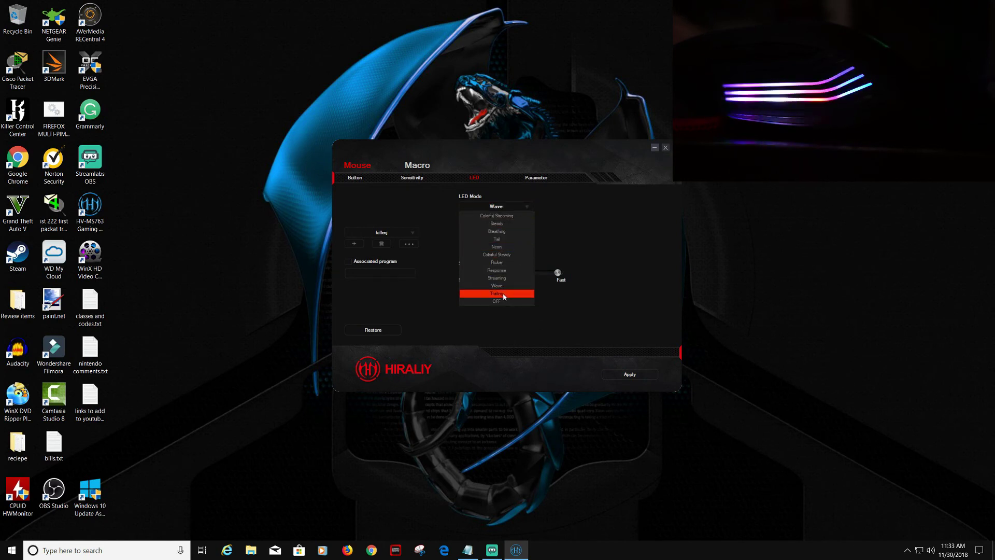
pyautogui.click(502, 294)
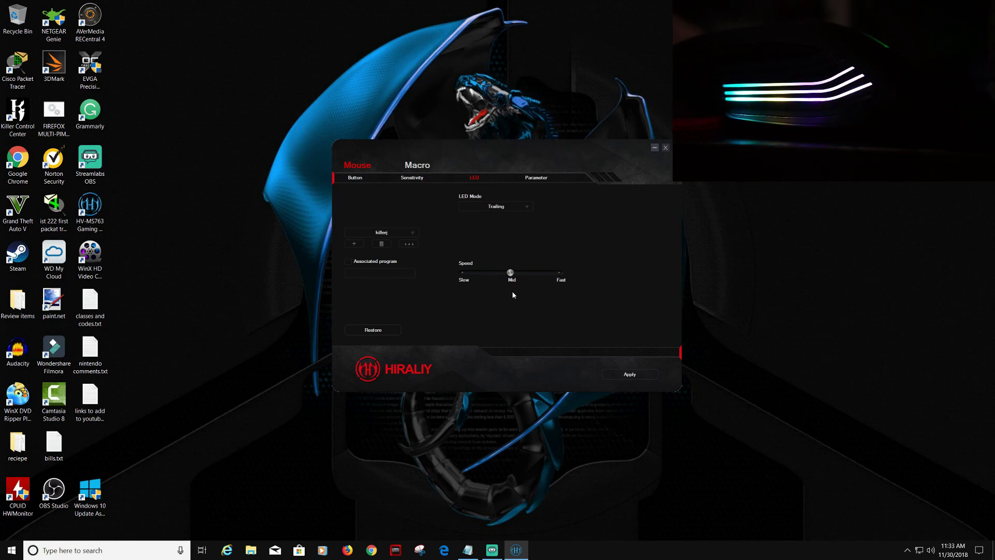
pyautogui.click(636, 378)
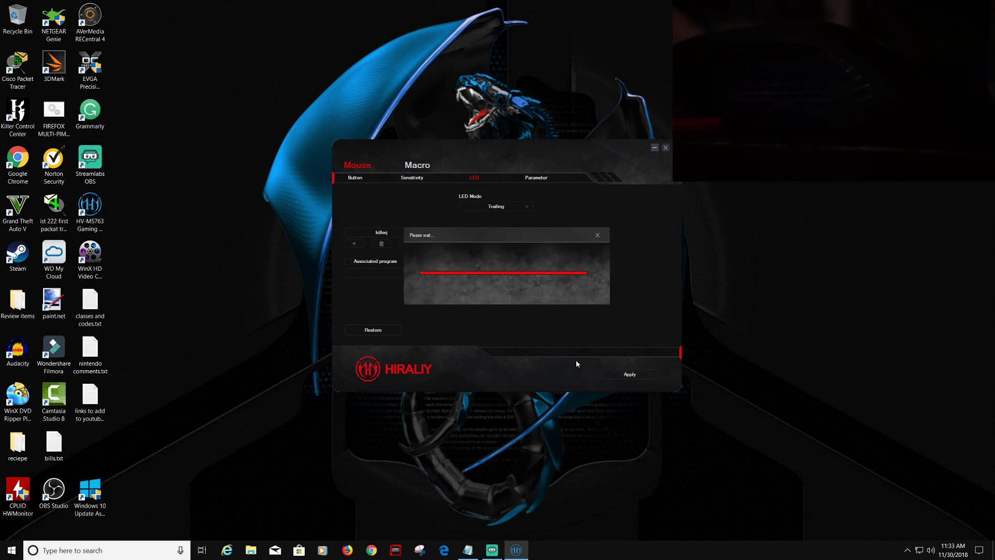
# Step: Switch the mouse lighting off by setting the LED mode to OFF and applying it
pyautogui.click(498, 205)
pyautogui.click(503, 300)
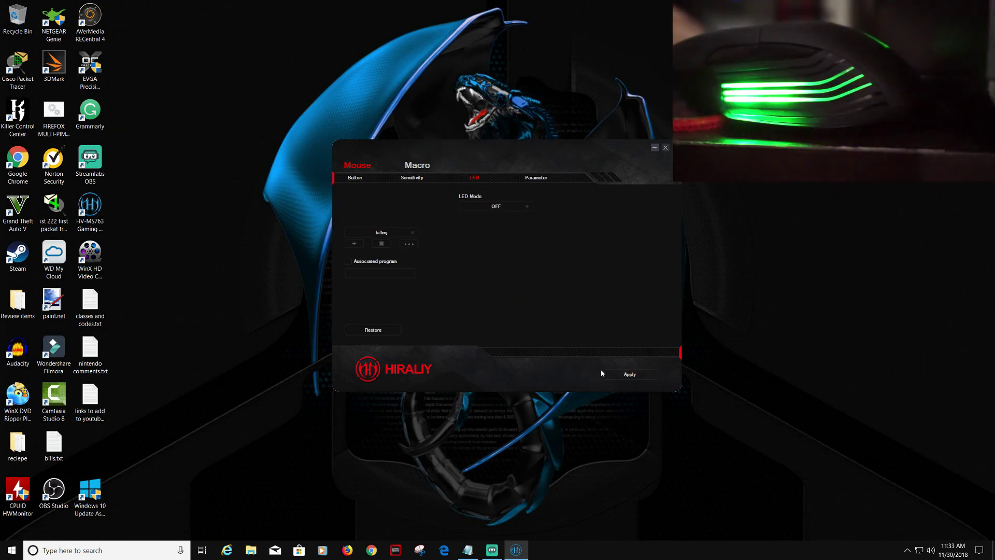
pyautogui.click(628, 374)
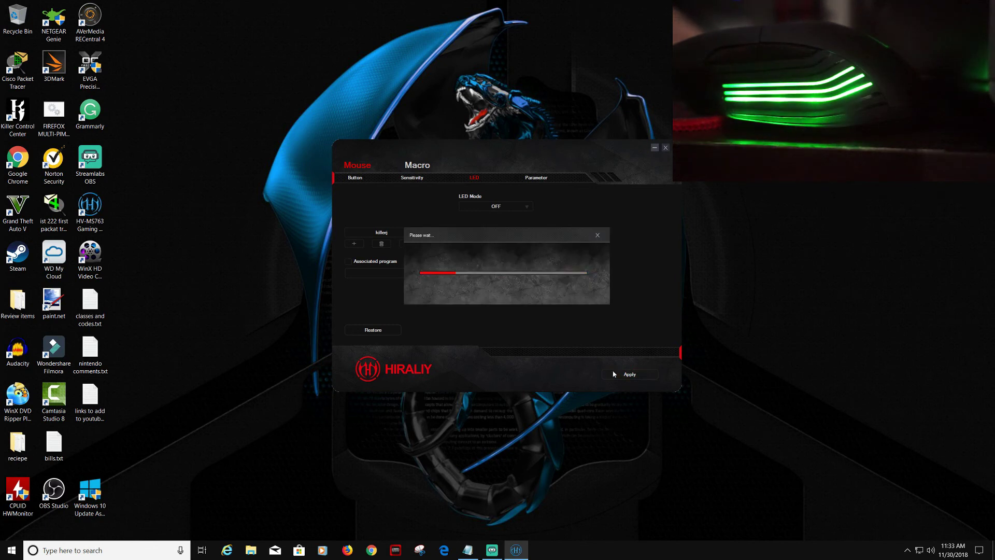
# Step: Set the LED mode to Colorful Streaming at its default Mid speed and apply it to the mouse
pyautogui.click(527, 211)
pyautogui.click(505, 275)
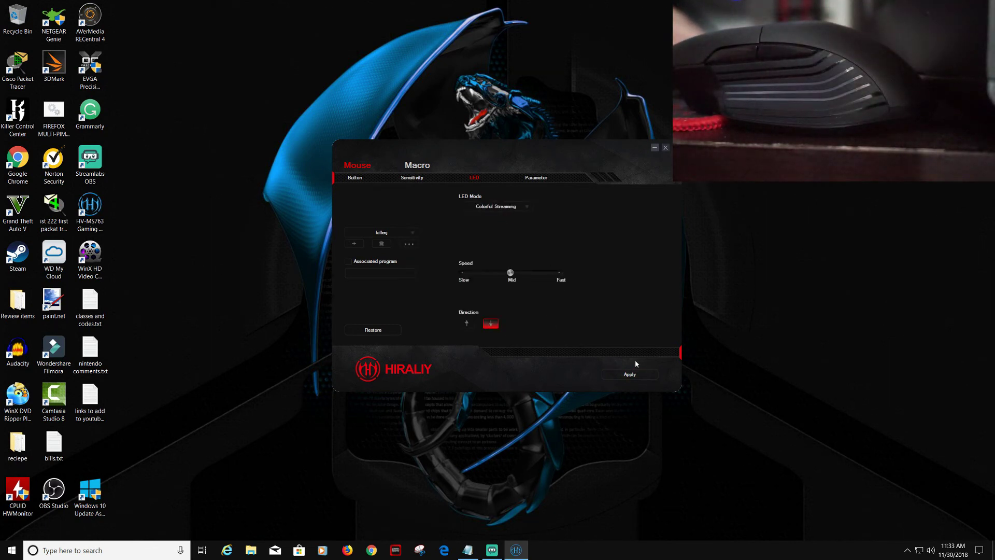
pyautogui.click(629, 375)
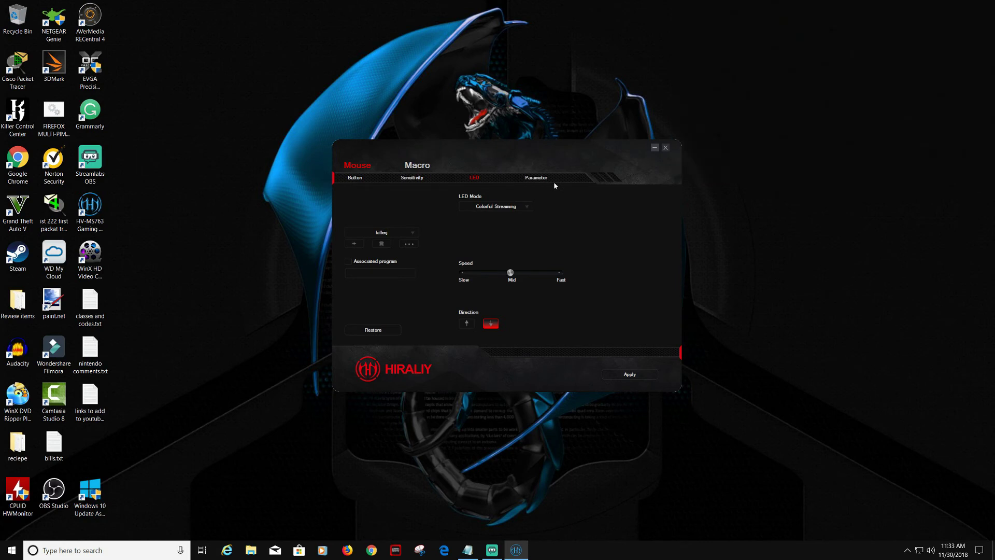
# Step: Open the mouse parameter settings and view the available report rates without changing the selection
pyautogui.click(539, 180)
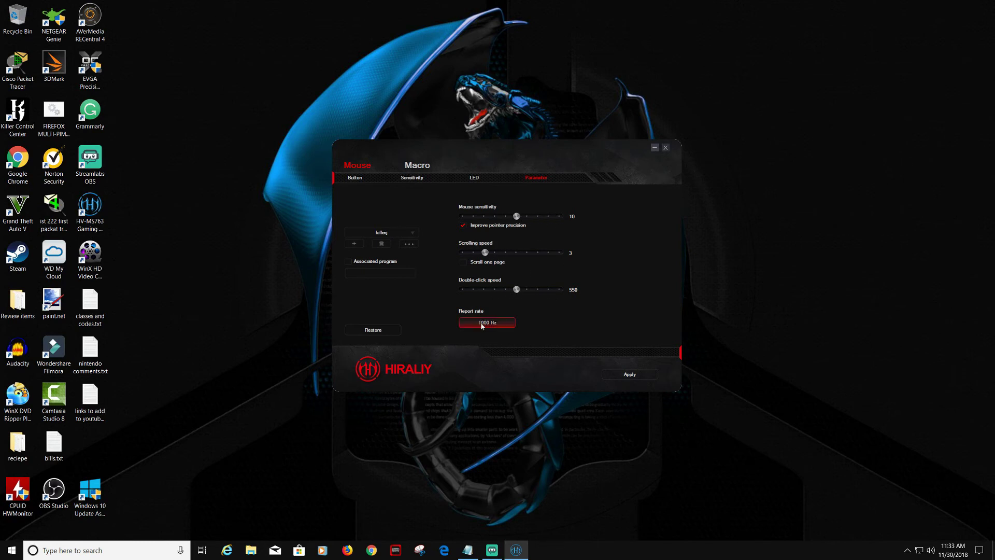
pyautogui.click(496, 325)
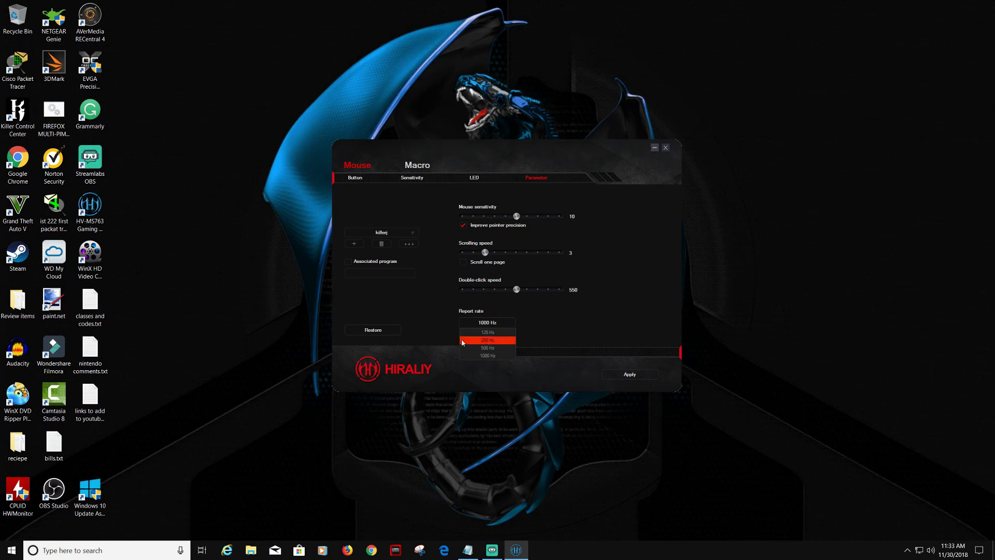
pyautogui.click(439, 308)
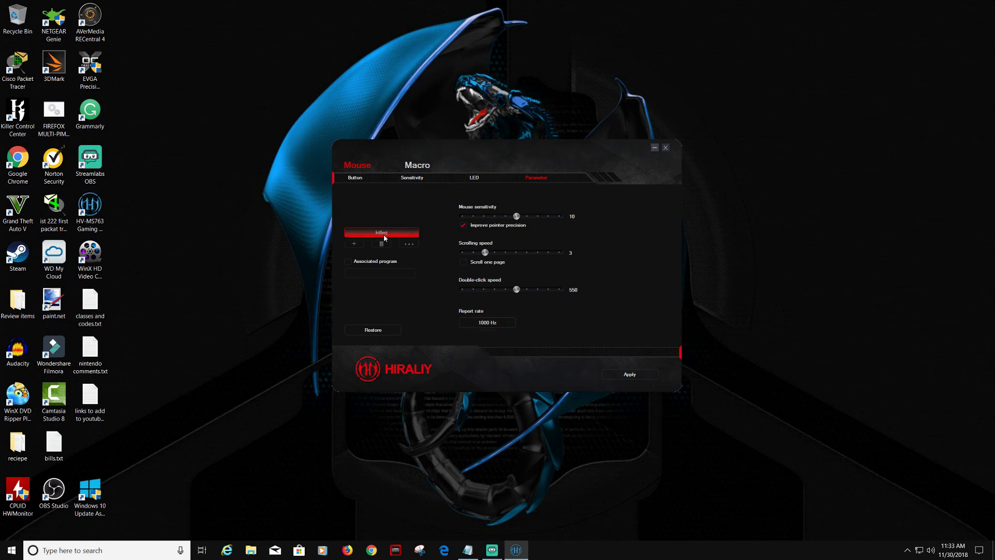
# Step: Delete the active custom profile and confirm its removal
pyautogui.click(386, 246)
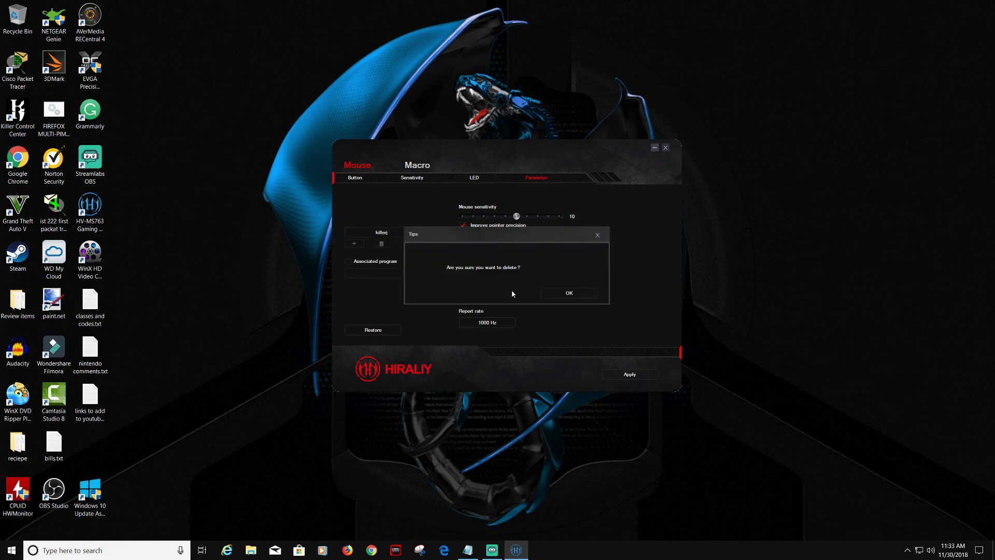
pyautogui.click(559, 295)
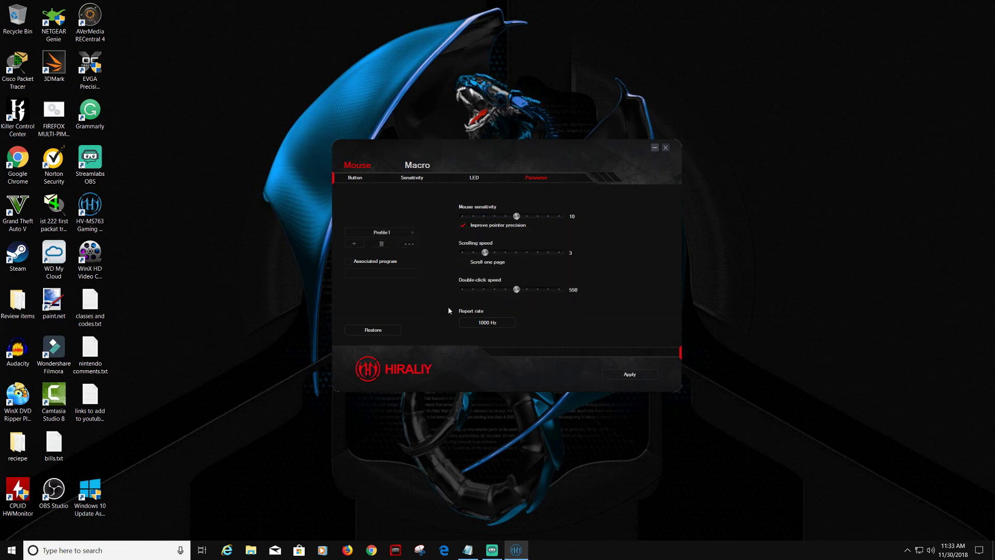
# Step: Review the DPI levels and button assignments of Profile 1, and open the macro settings
pyautogui.click(415, 179)
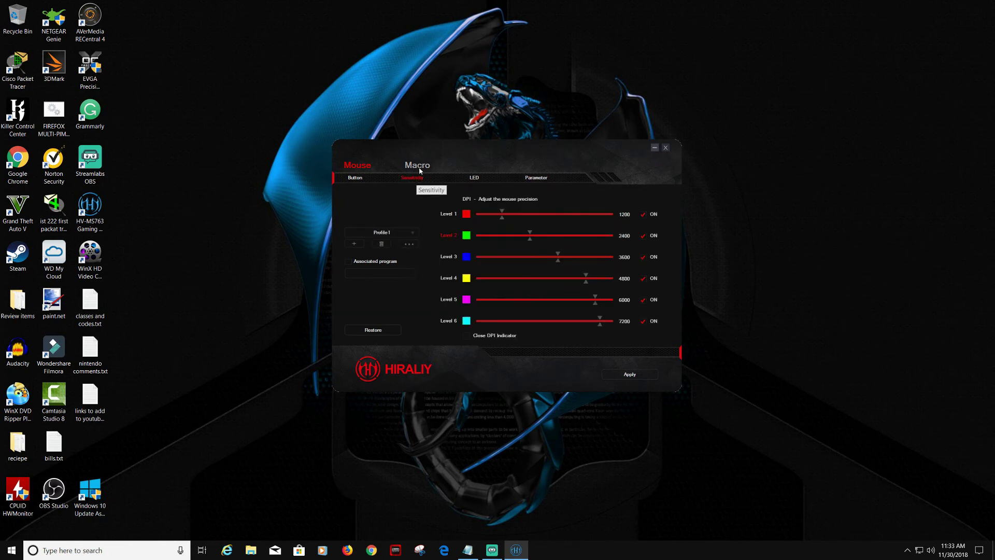
pyautogui.click(357, 178)
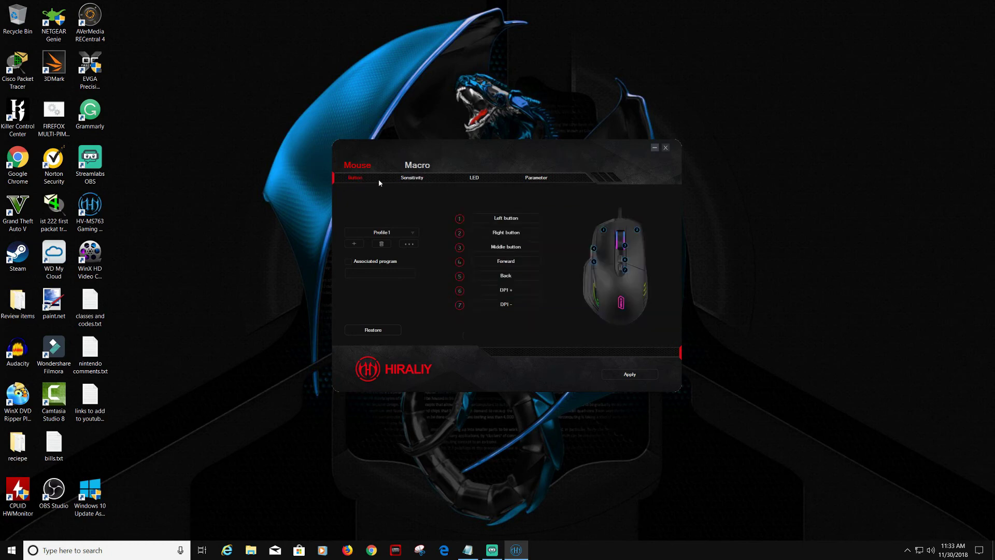
pyautogui.click(418, 166)
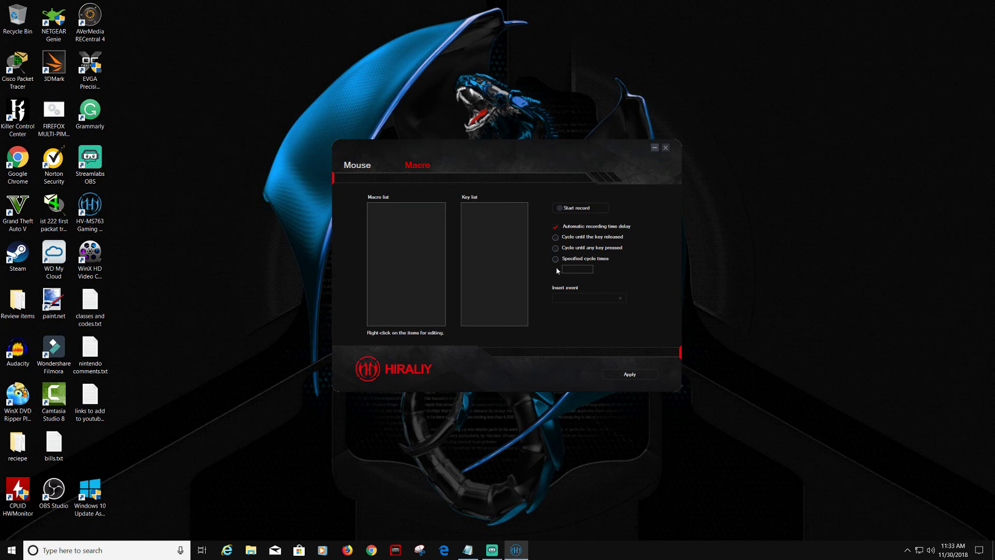
# Step: Try to start recording with no macro selected, including with the Cycle until the key released option
pyautogui.click(570, 208)
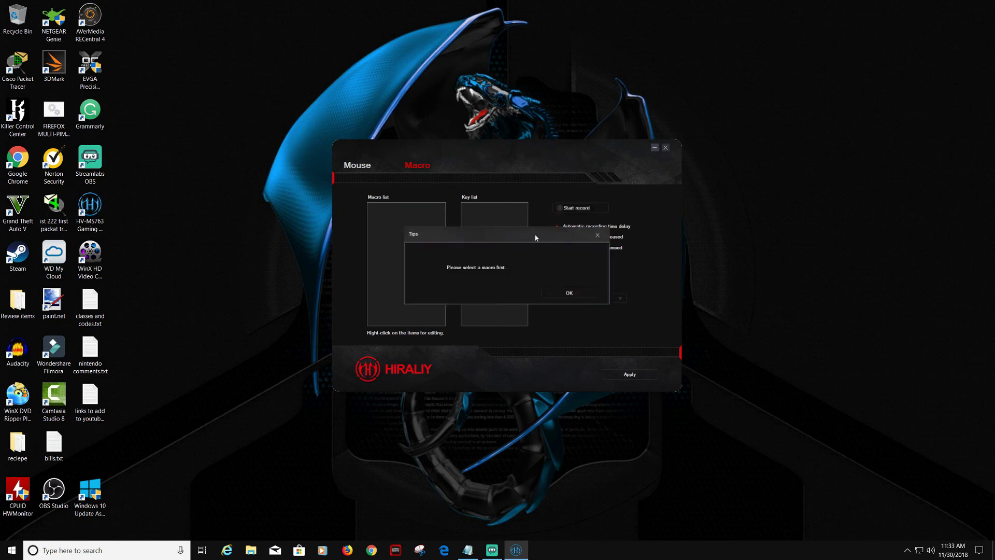
pyautogui.click(564, 294)
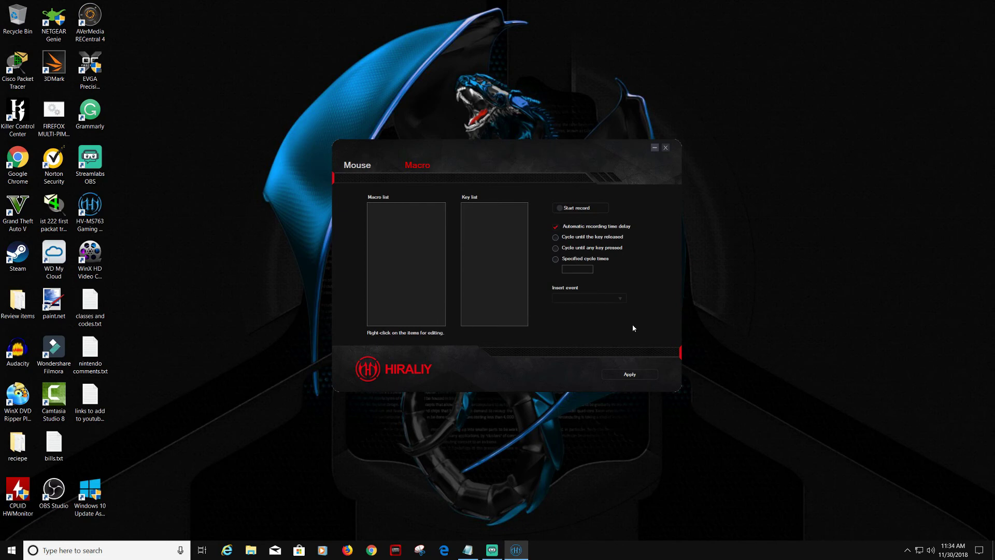
pyautogui.click(564, 210)
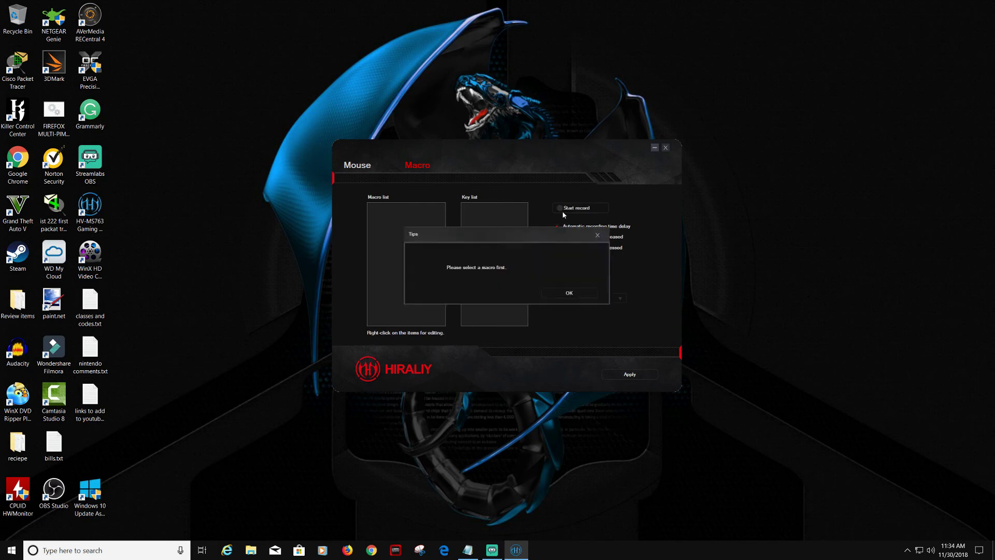
pyautogui.click(568, 295)
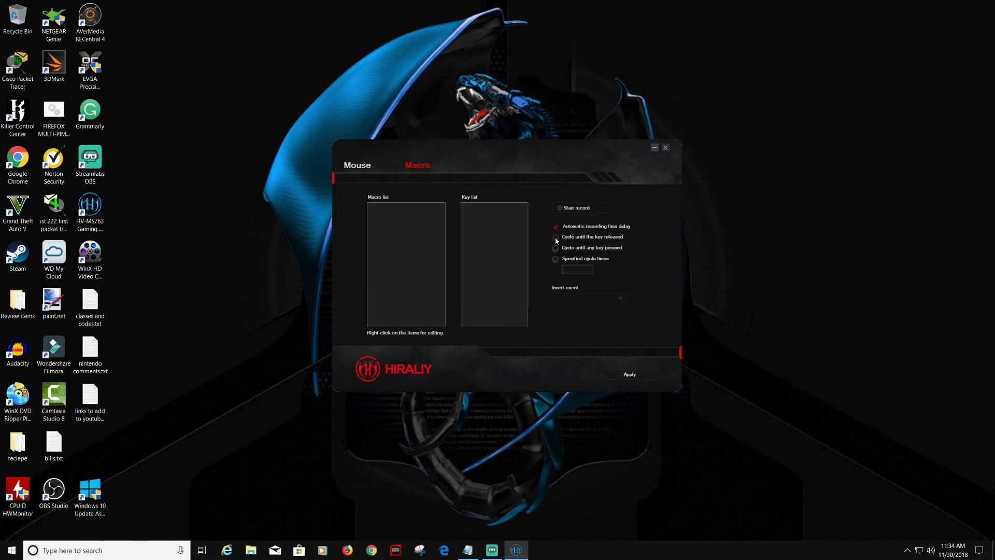
pyautogui.click(556, 238)
pyautogui.click(561, 209)
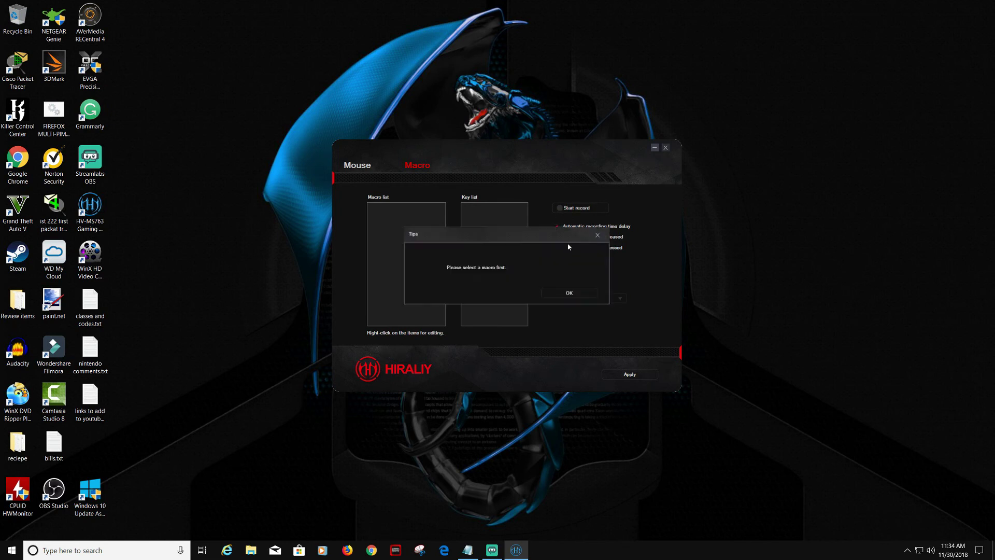
pyautogui.click(570, 294)
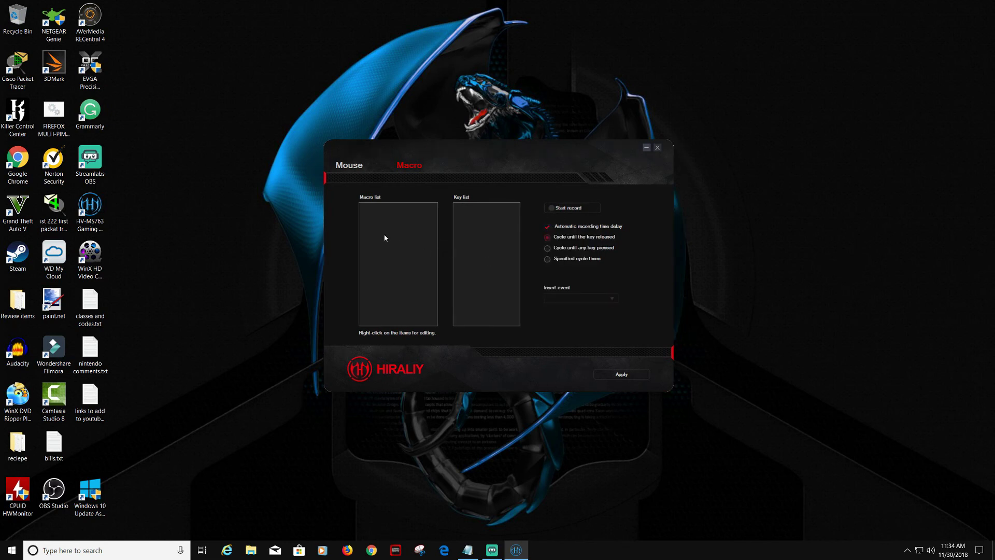
# Step: Create a new macro in the empty macro list and name it killer
pyautogui.rightClick(385, 236)
pyautogui.click(413, 240)
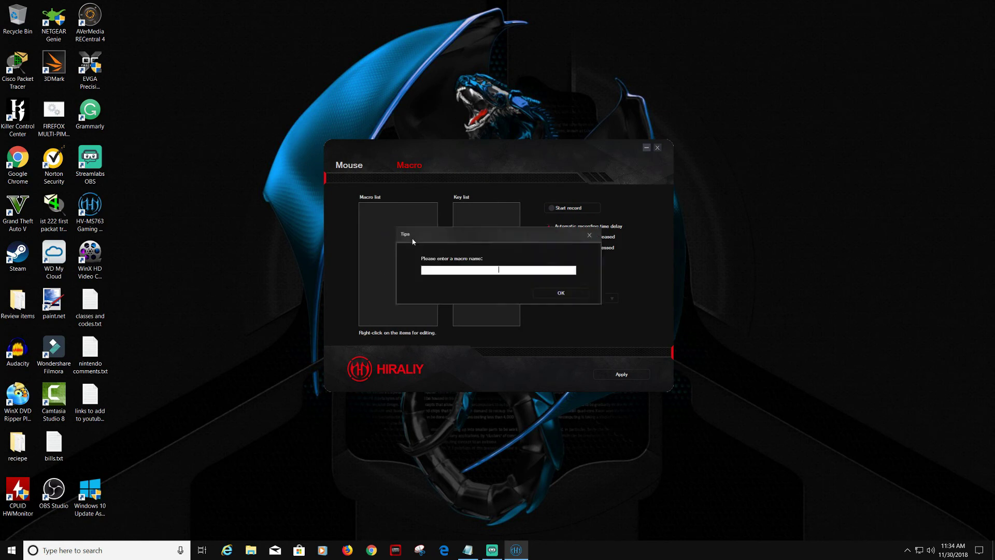
pyautogui.write('killer')
pyautogui.click(562, 296)
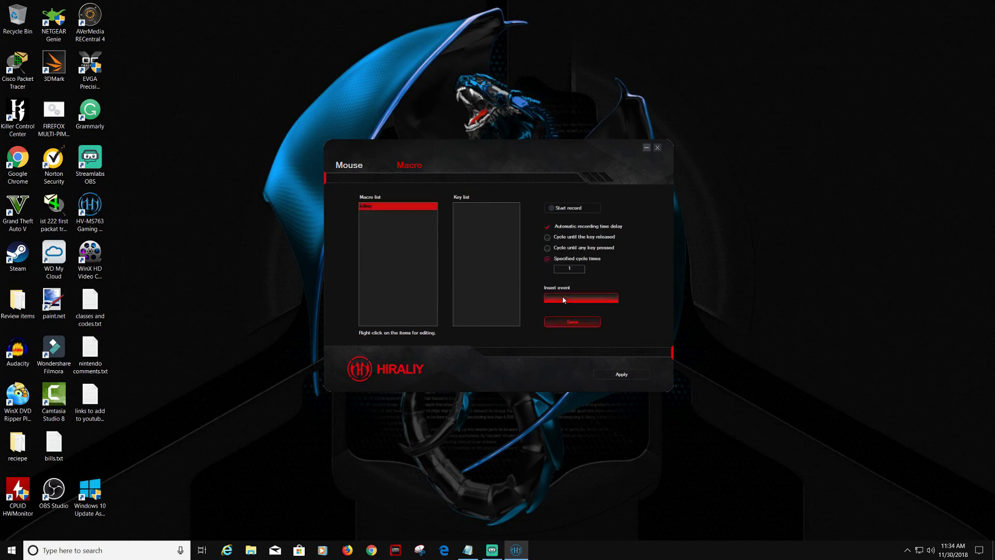
# Step: Record the key sequence W, W, D, D, W, W into the new macro with automatic time delays
pyautogui.click(553, 208)
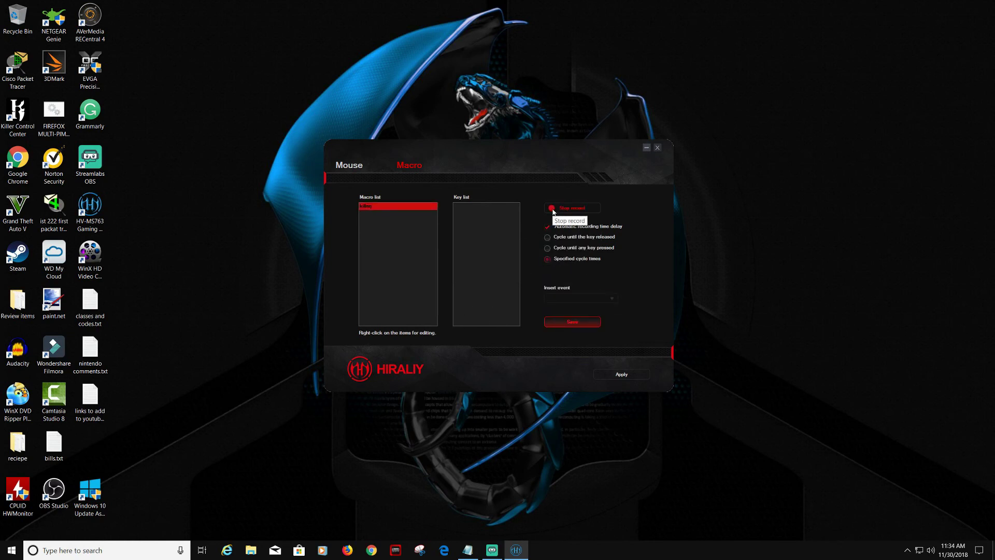
pyautogui.press('w')
pyautogui.press('w')
pyautogui.press('d')
pyautogui.press('d')
pyautogui.press('d')
pyautogui.press('w')
pyautogui.press('w')
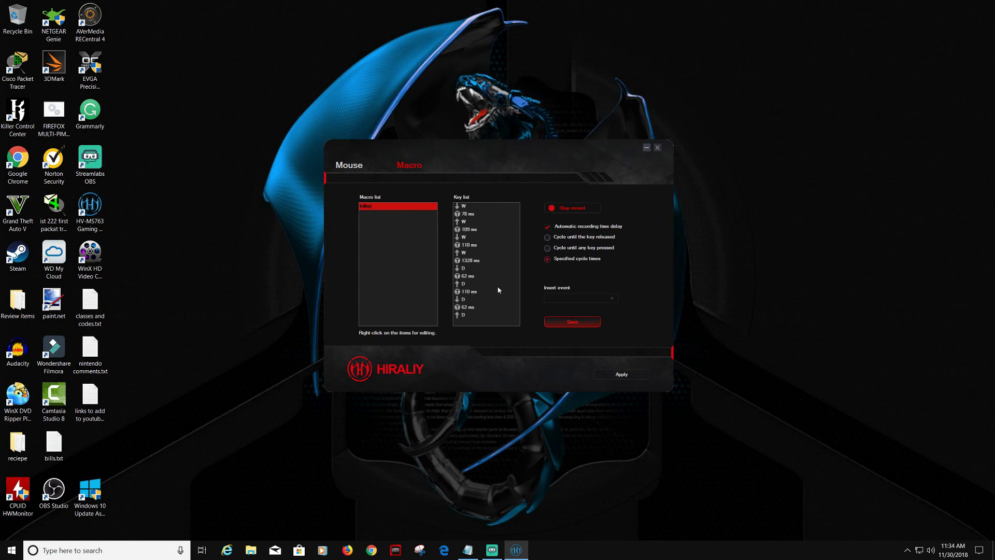
# Step: Stop the macro recording and save the recorded key sequence
pyautogui.click(569, 324)
pyautogui.click(560, 298)
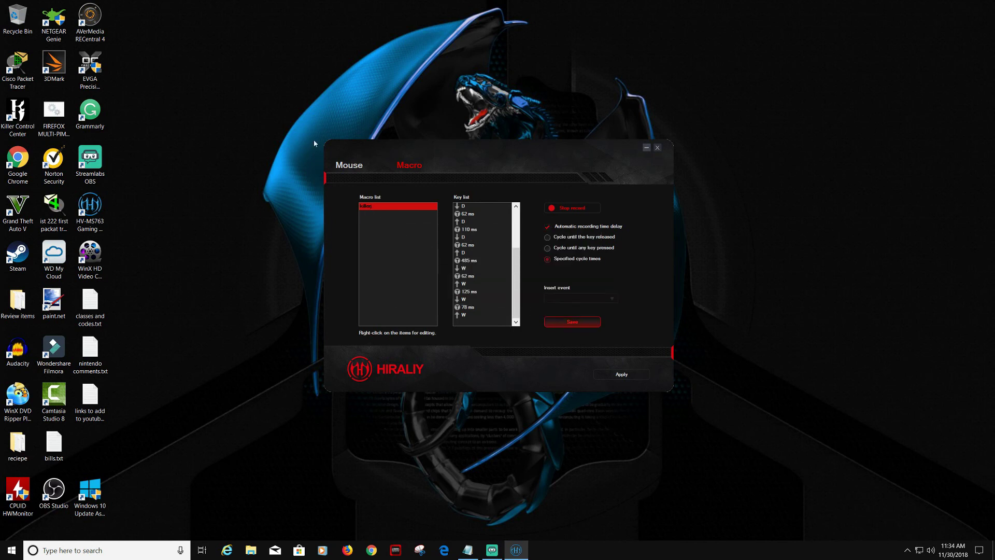
pyautogui.click(355, 167)
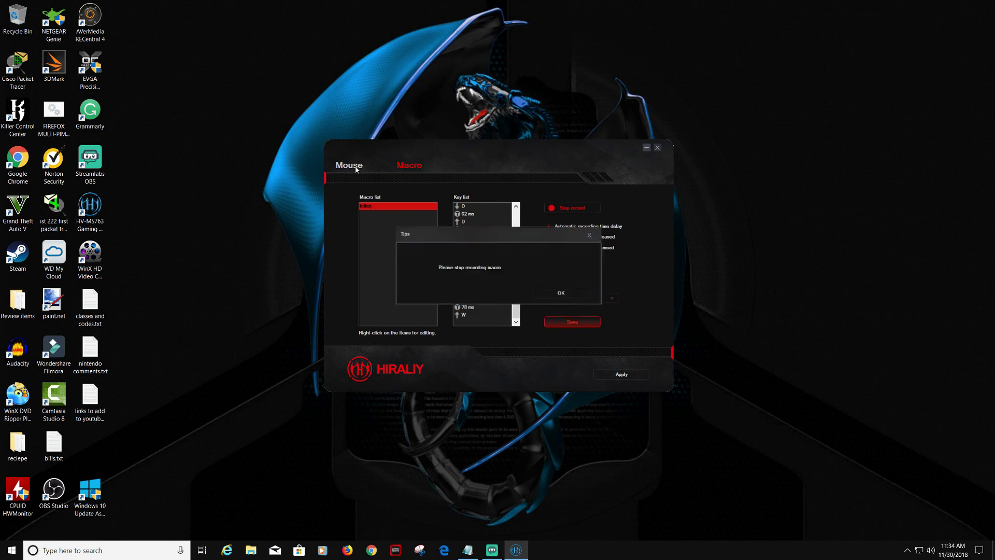
pyautogui.click(559, 293)
pyautogui.click(552, 207)
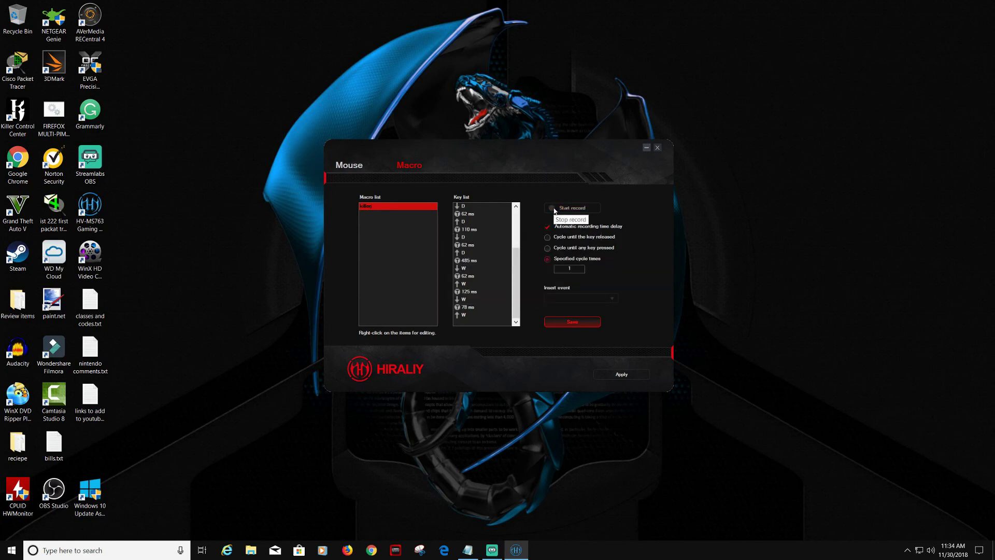
pyautogui.click(565, 323)
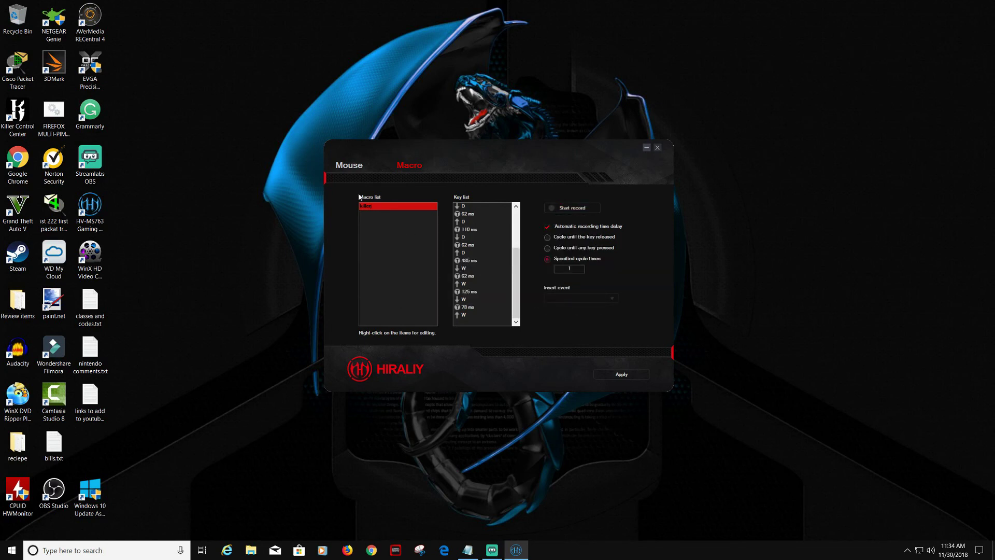
# Step: Assign the recorded macro to mouse button 5 in place of Back
pyautogui.click(355, 168)
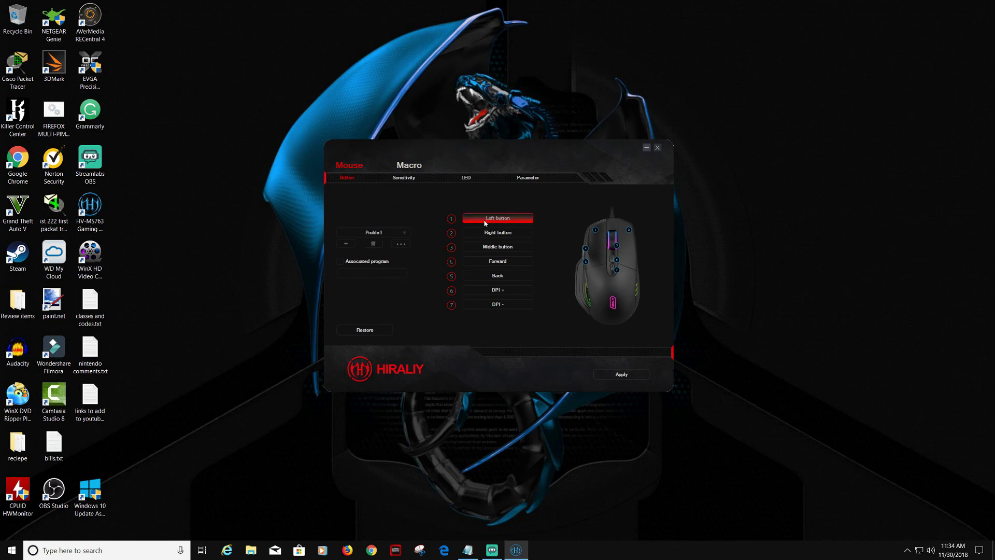
pyautogui.click(482, 278)
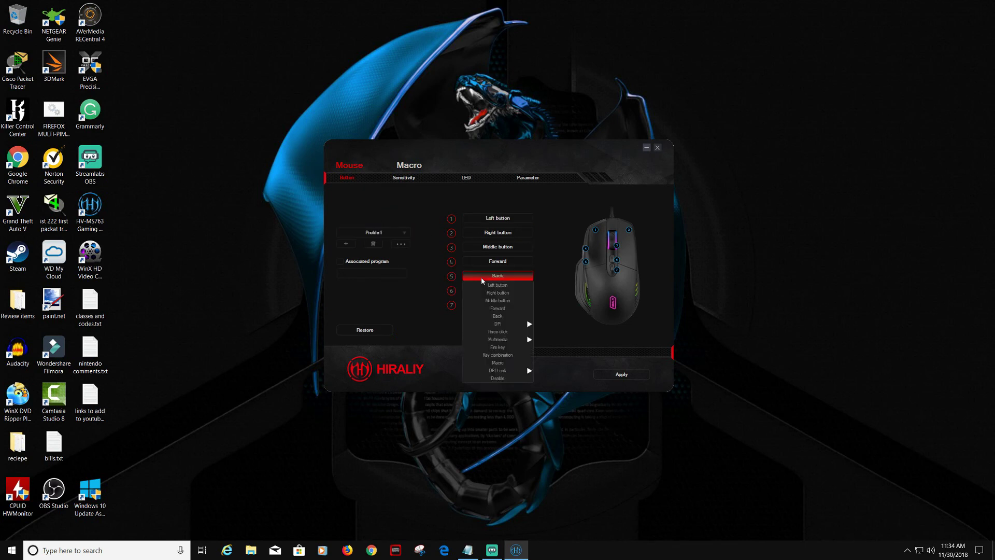
pyautogui.click(505, 365)
pyautogui.click(436, 232)
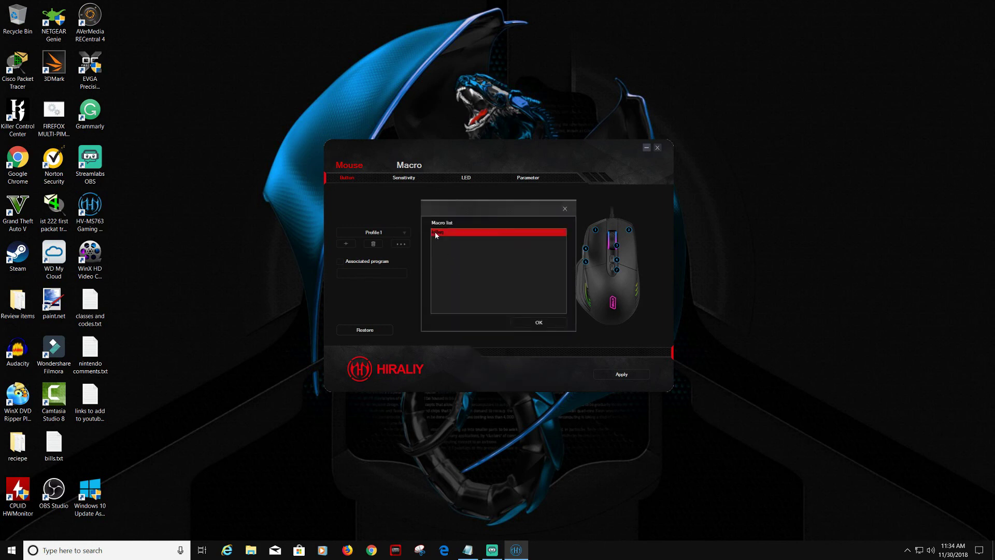
pyautogui.click(524, 321)
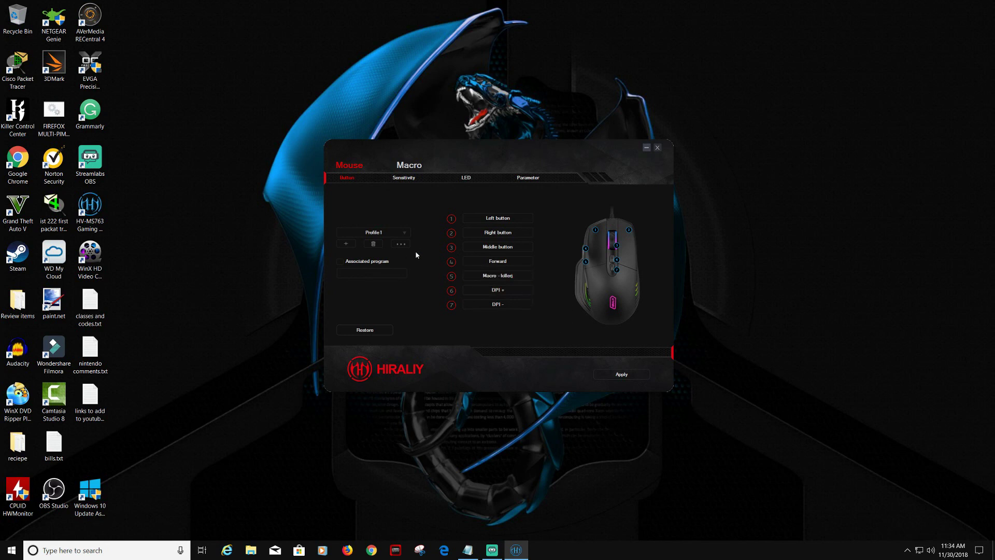
# Step: Restore the settings of Profile 1 to their defaults and confirm
pyautogui.click(486, 279)
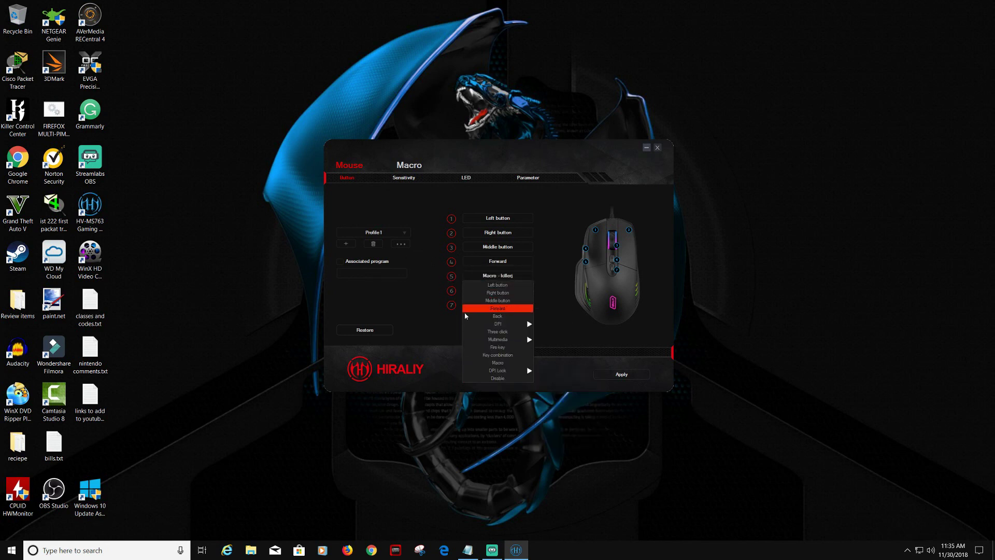
pyautogui.click(363, 330)
pyautogui.click(560, 294)
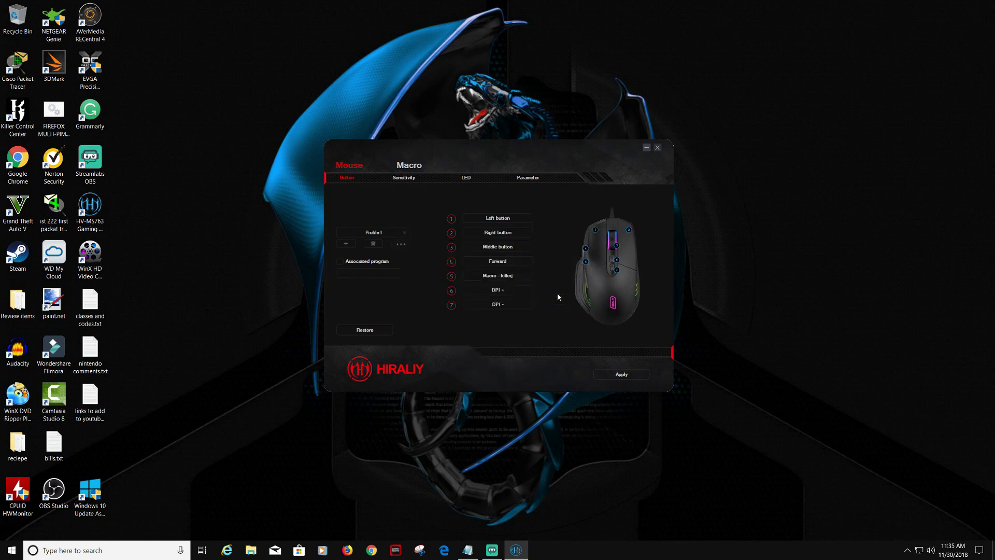
# Step: Delete the recorded macro from the macro list and return to the mouse button assignments
pyautogui.click(412, 167)
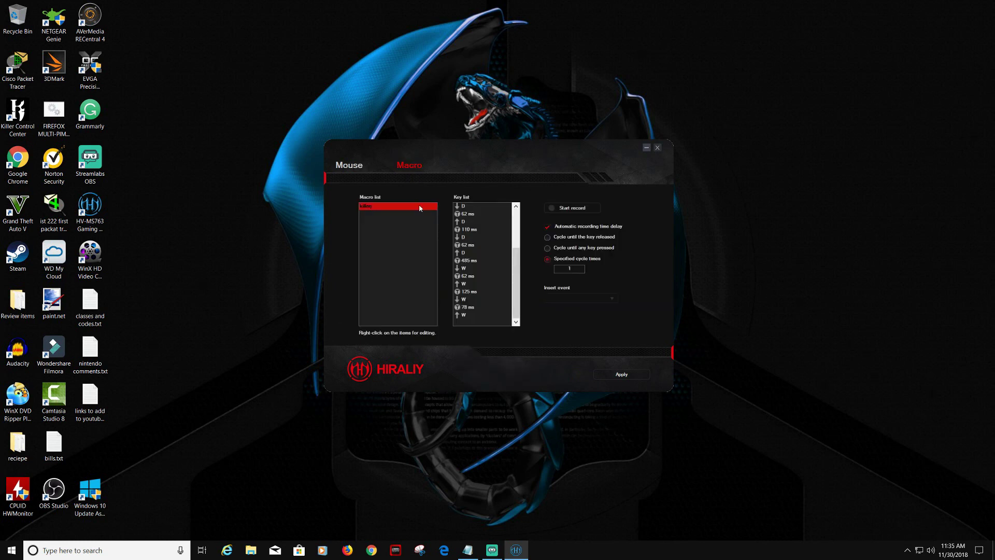
pyautogui.rightClick(375, 208)
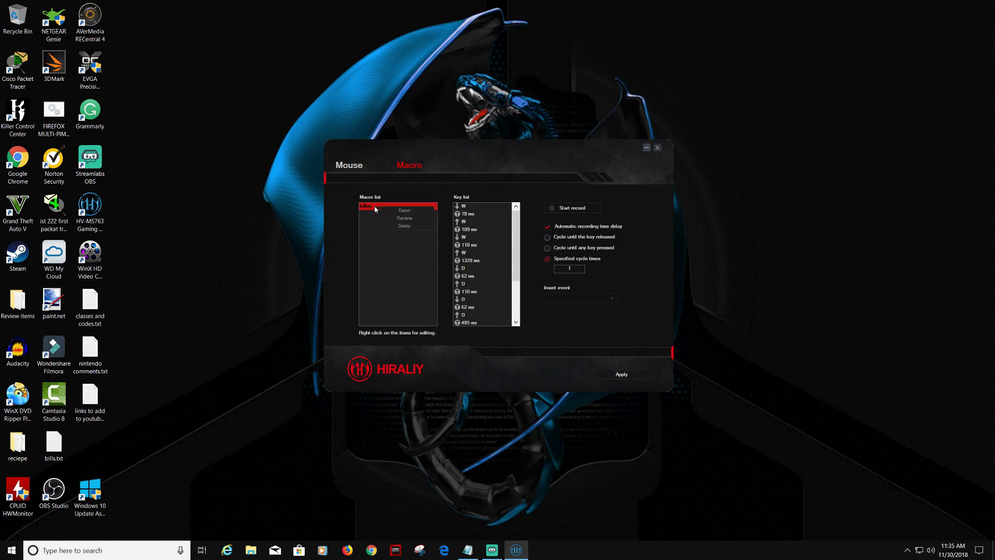
pyautogui.click(397, 225)
pyautogui.click(560, 294)
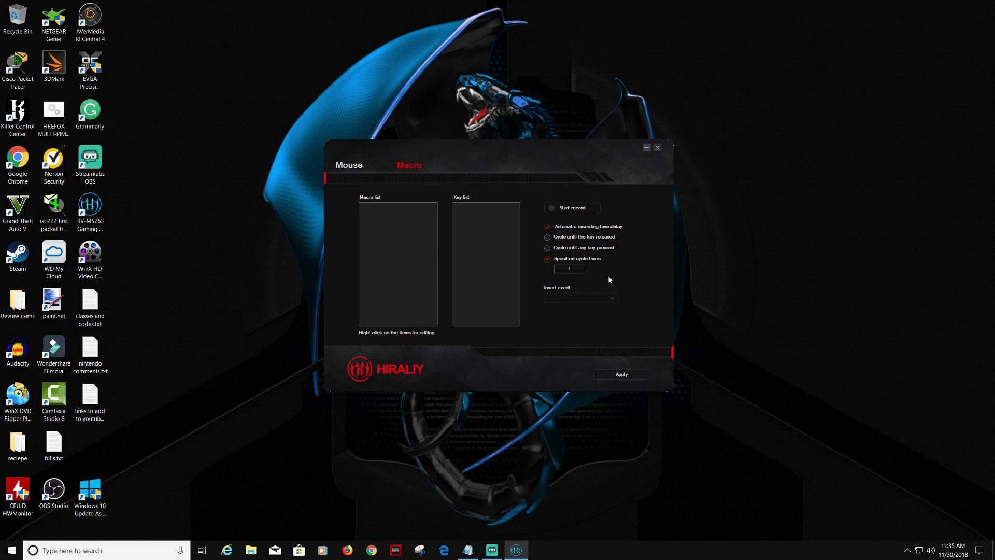
pyautogui.click(358, 166)
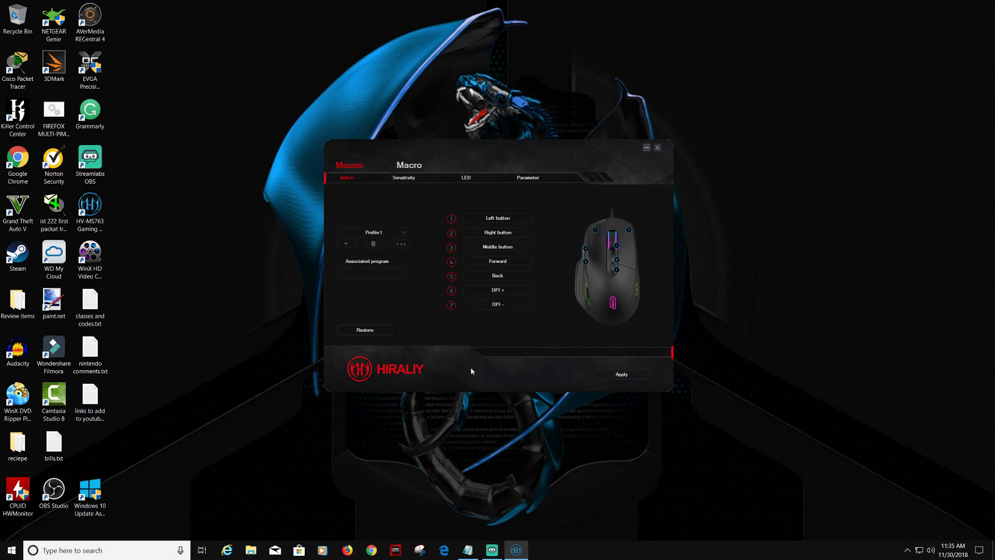